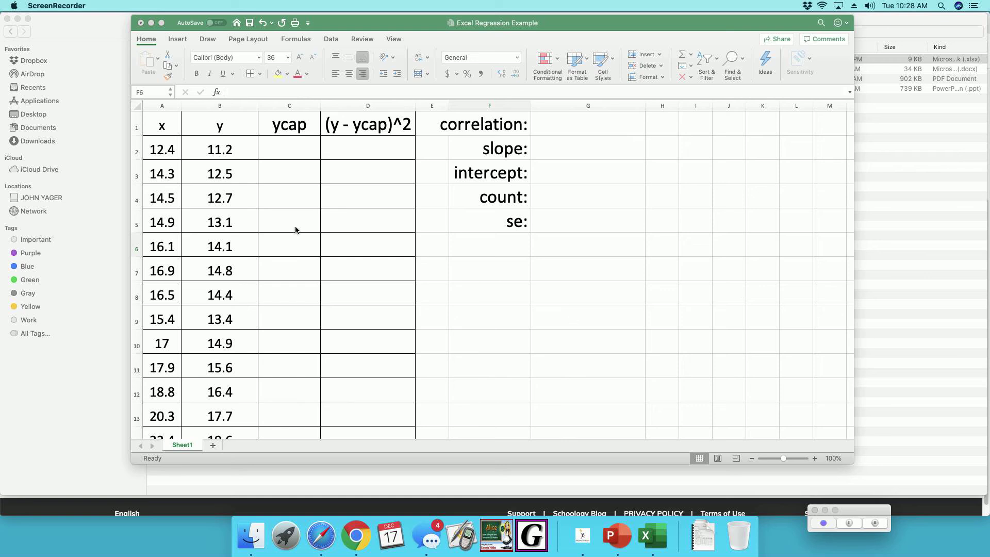
# - Review the x and y data columns from their headers down to the last row
pyautogui.click(158, 147)
pyautogui.click(163, 125)
pyautogui.click(219, 124)
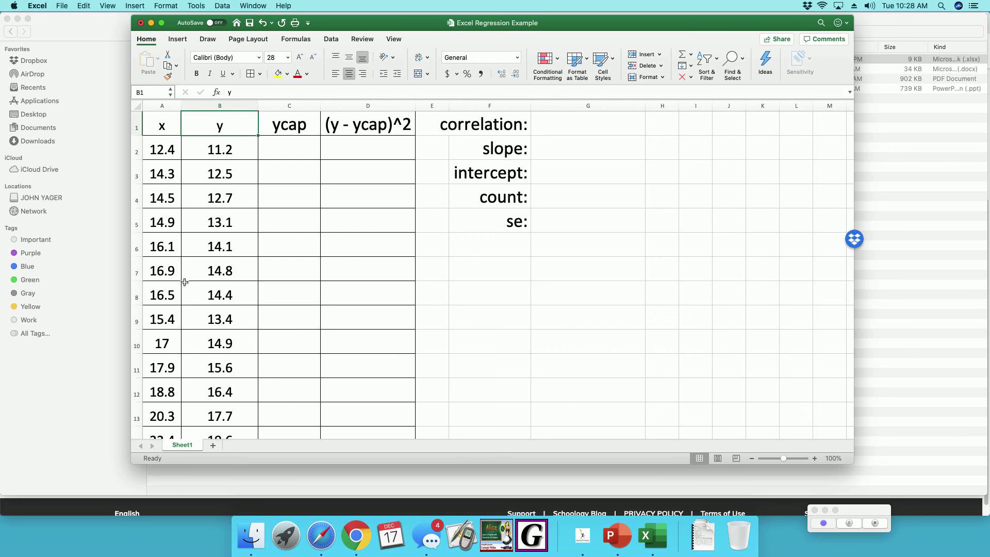
pyautogui.scroll(-7, 184, 281)
pyautogui.scroll(2, 191, 285)
pyautogui.scroll(5, 192, 285)
# - Enter the text note "=CORREL(x's, y's)" with its quotation marks in cell I1, beside the correlation row
pyautogui.click(550, 128)
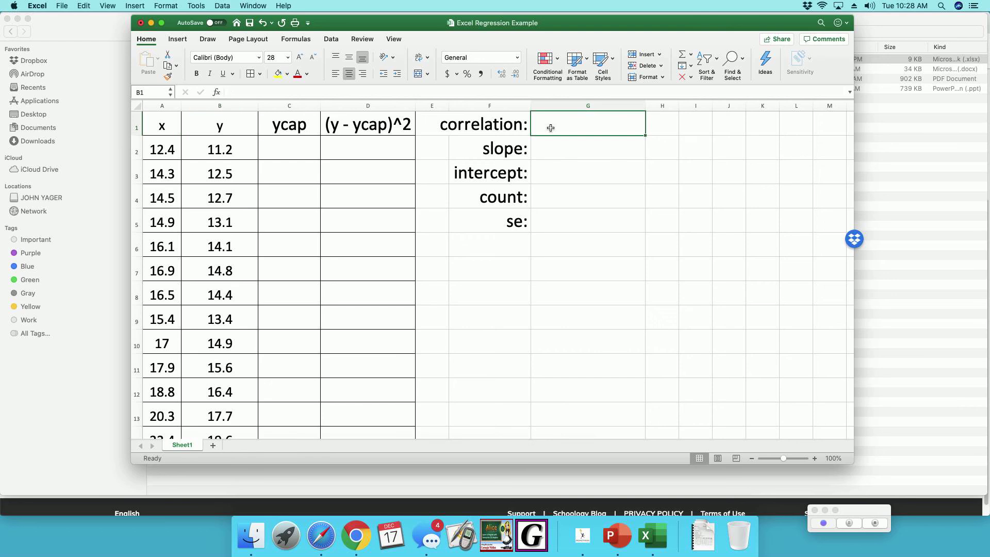
pyautogui.click(700, 124)
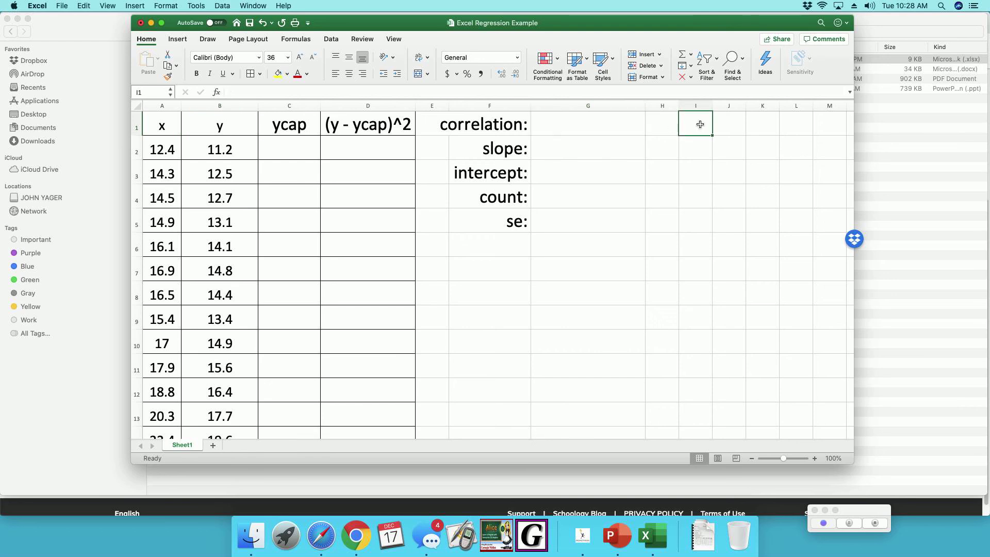
pyautogui.write('"=CORREL')
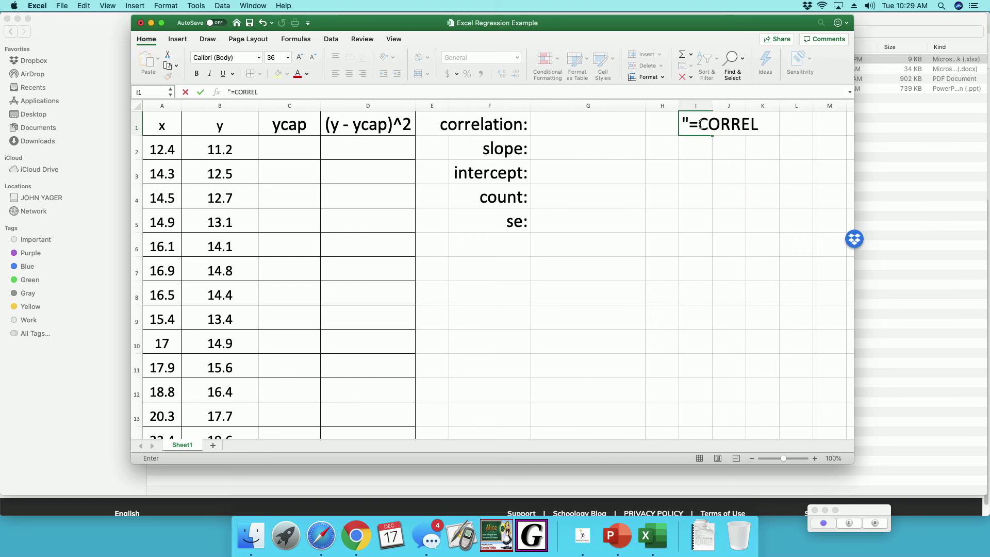
pyautogui.write('(')
pyautogui.press('BackSpace')
pyautogui.write('X')
pyautogui.press('BackSpace')
pyautogui.write("x'x")
pyautogui.press('BackSpace')
pyautogui.write("s, y's)")
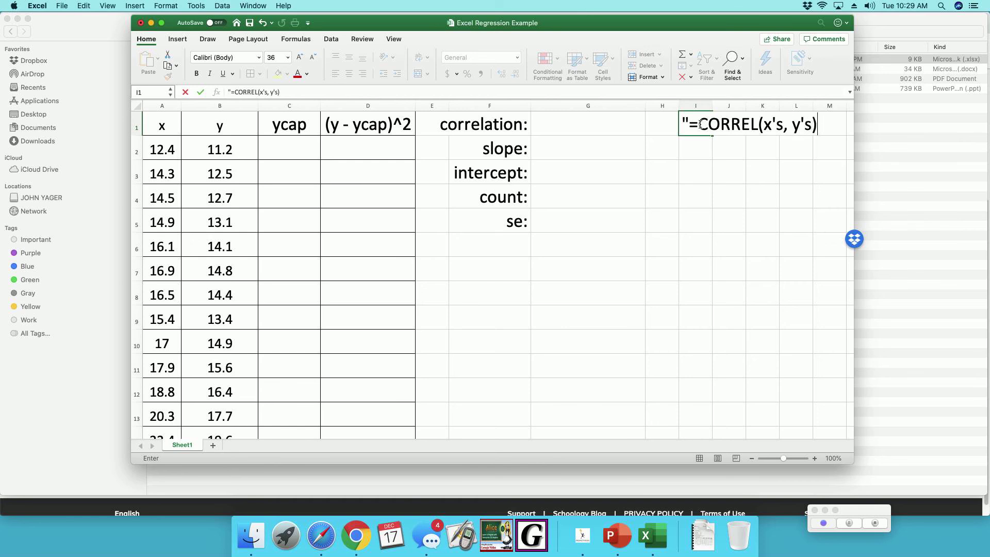
pyautogui.write('"')
pyautogui.press('Return')
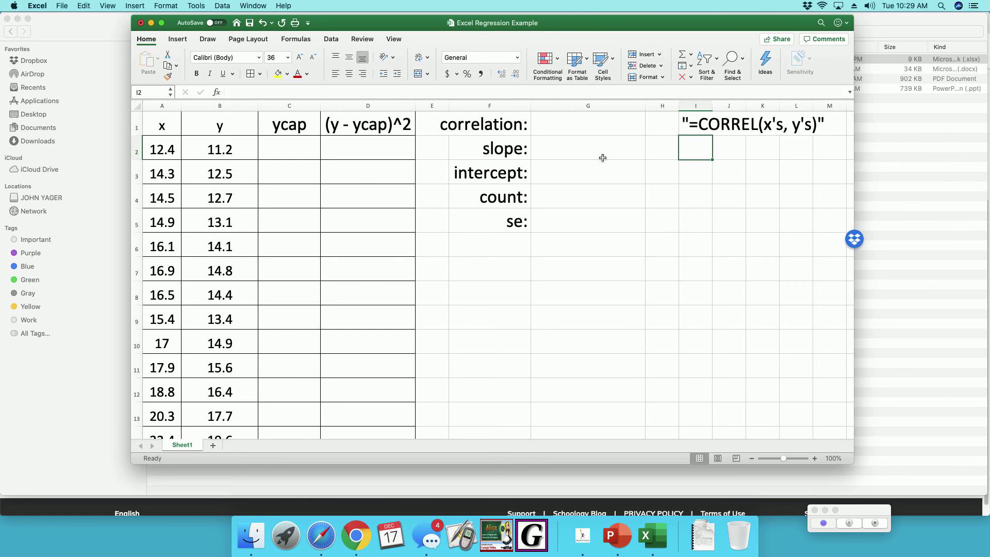
# - Start a CORREL formula in cell G1 using the x values A2:A24 as the first array
pyautogui.click(562, 126)
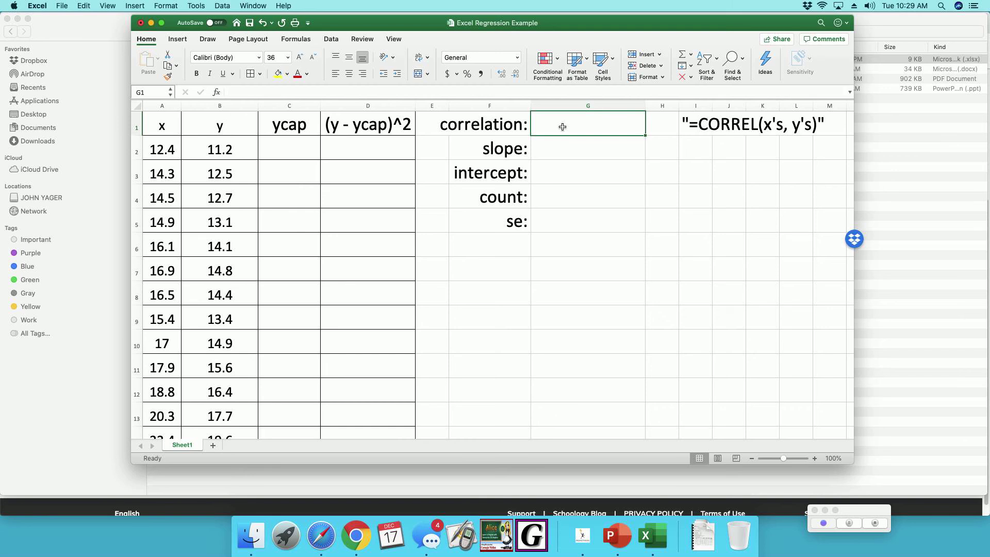
pyautogui.write('=C')
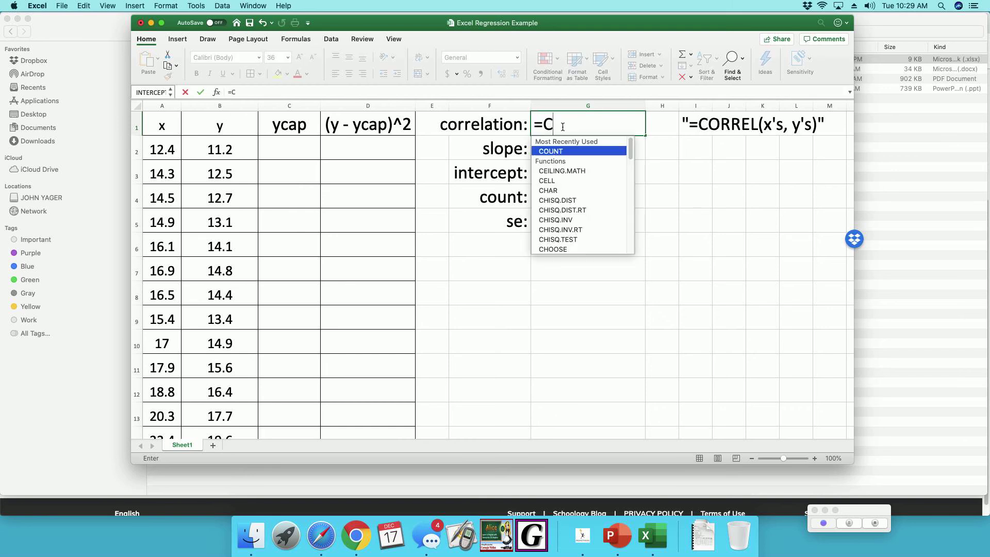
pyautogui.write('O')
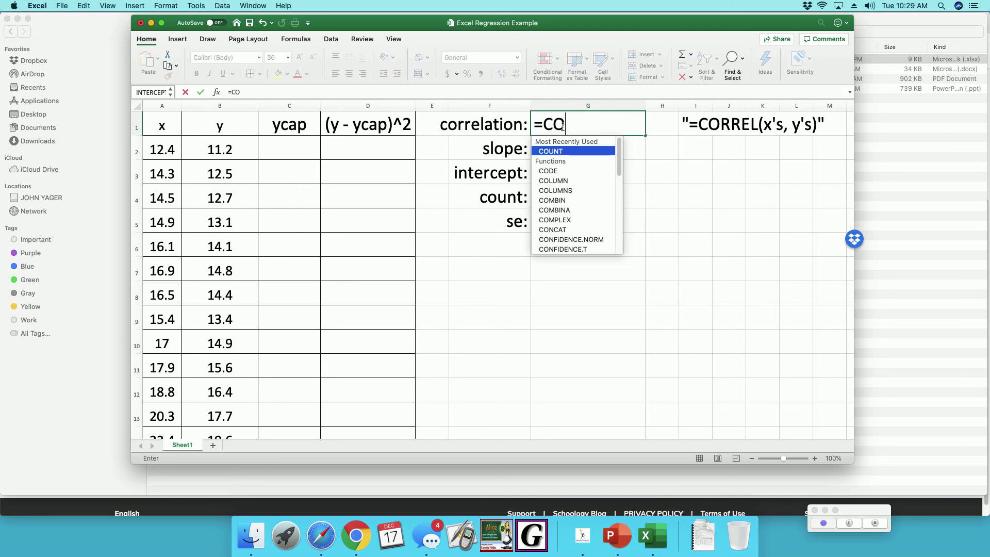
pyautogui.write('R')
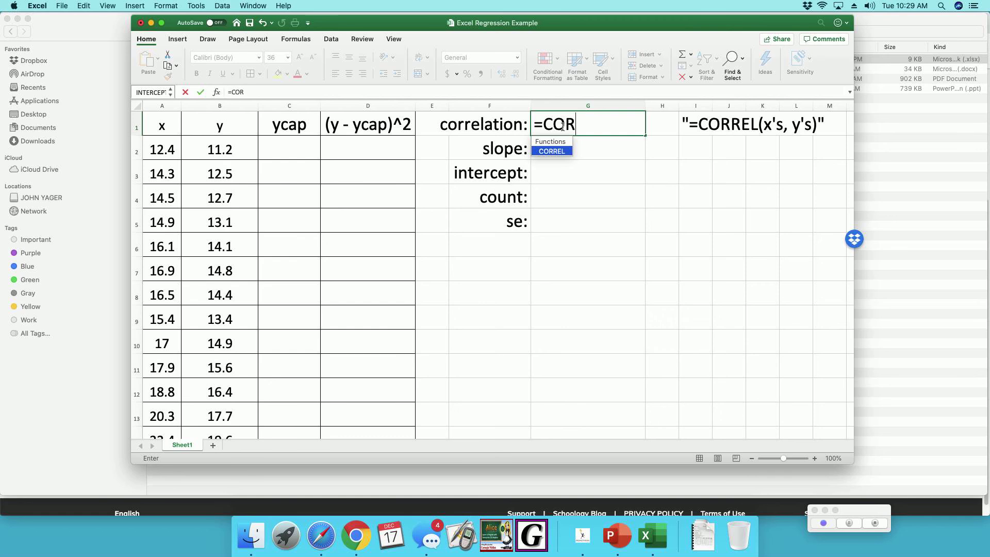
pyautogui.doubleClick(550, 152)
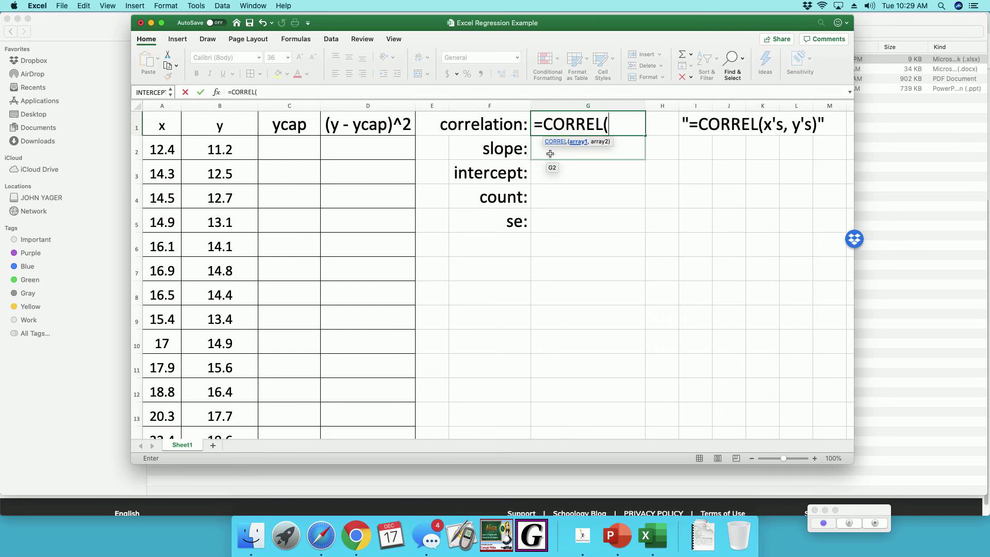
pyautogui.click(164, 146)
pyautogui.moveTo(165, 147); pyautogui.dragTo(168, 366)
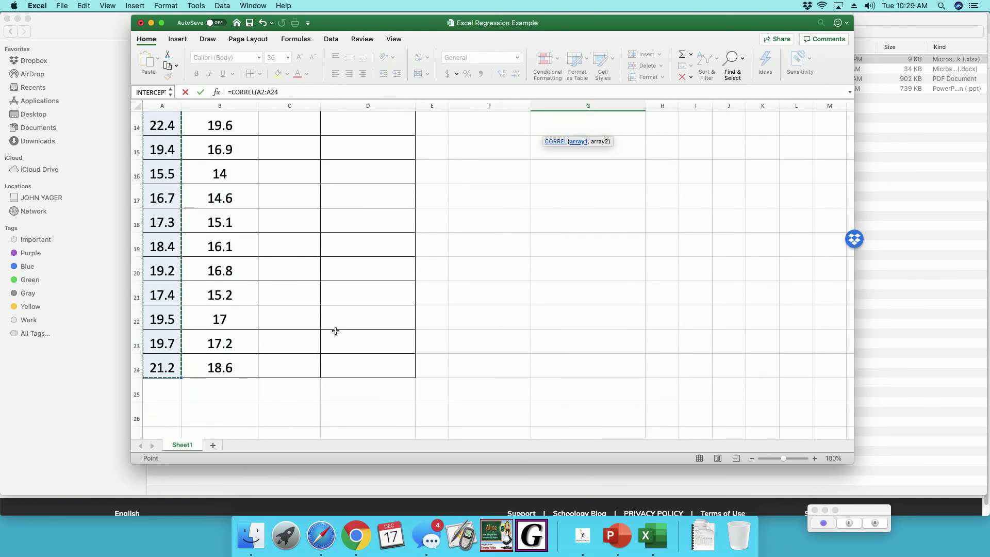
pyautogui.scroll(-4, 613, 258)
pyautogui.scroll(5, 612, 265)
pyautogui.scroll(10, 608, 276)
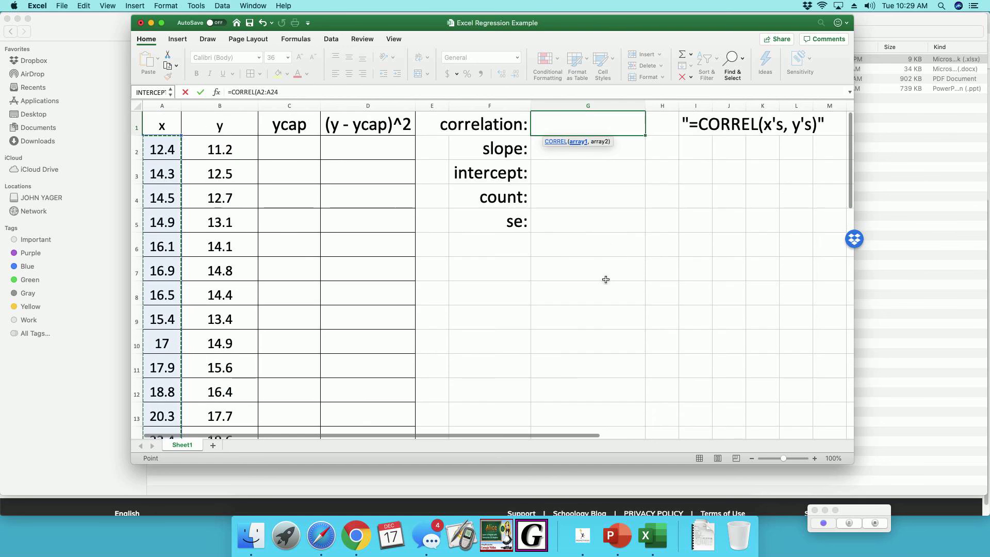
# - Complete the correlation formula in G1 with the y values B2:B24 as the second array
pyautogui.press('F2')
pyautogui.write(',')
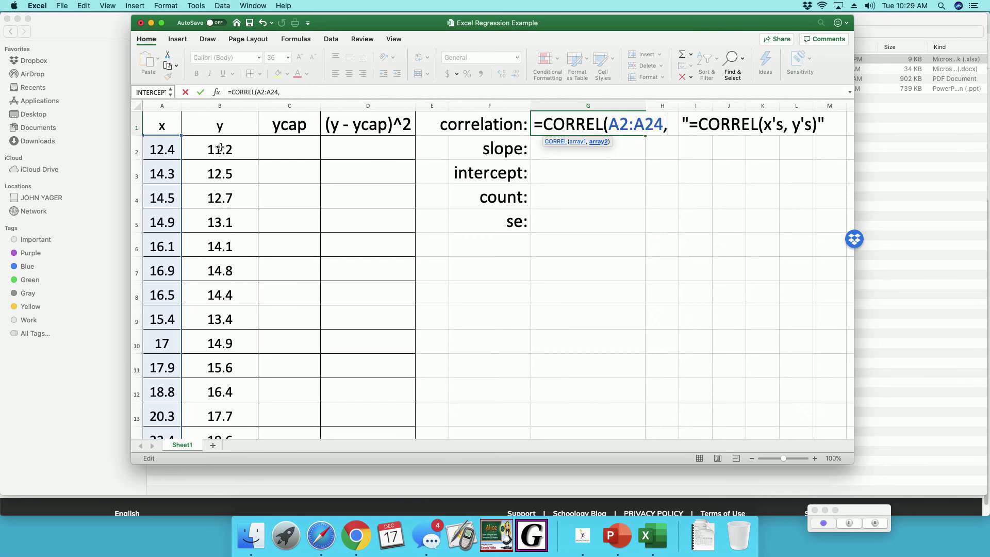
pyautogui.moveTo(217, 150); pyautogui.dragTo(227, 392)
pyautogui.scroll(-2, 574, 316)
pyautogui.scroll(4, 575, 316)
pyautogui.scroll(4, 575, 318)
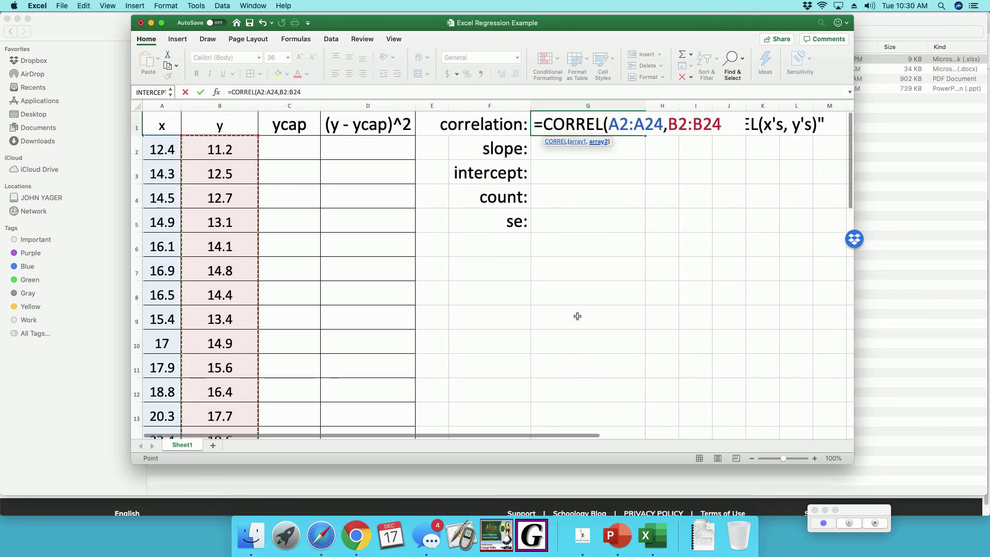
pyautogui.click(723, 127)
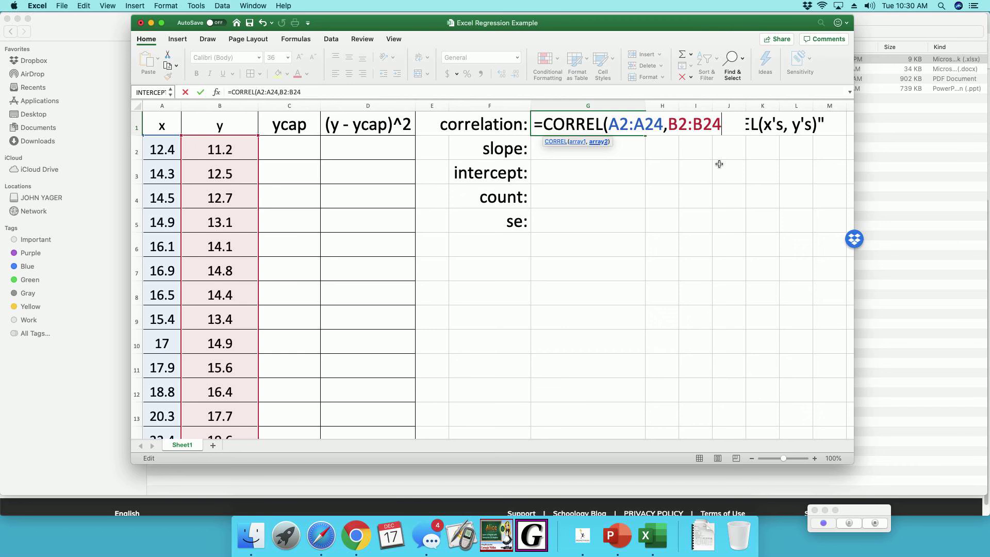
pyautogui.write(')')
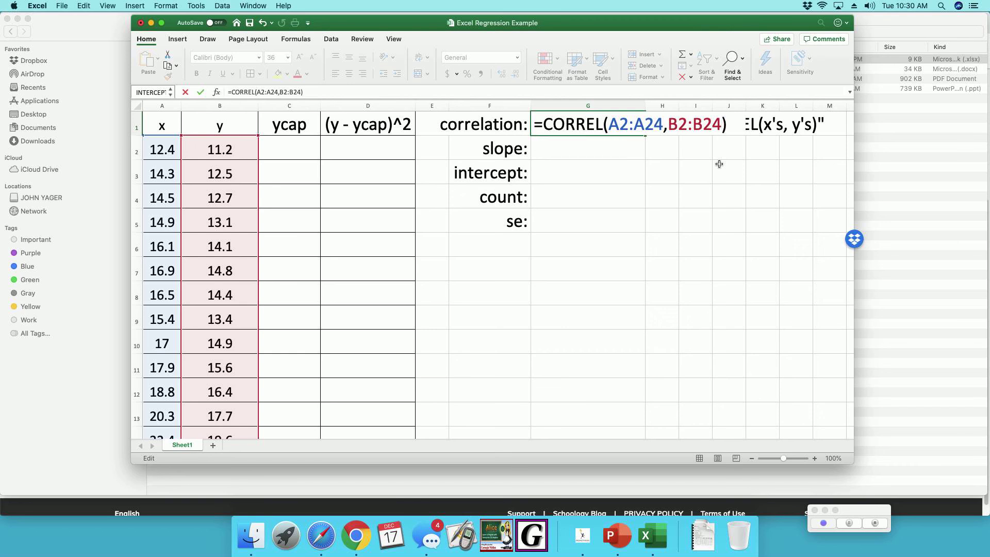
pyautogui.press('Return')
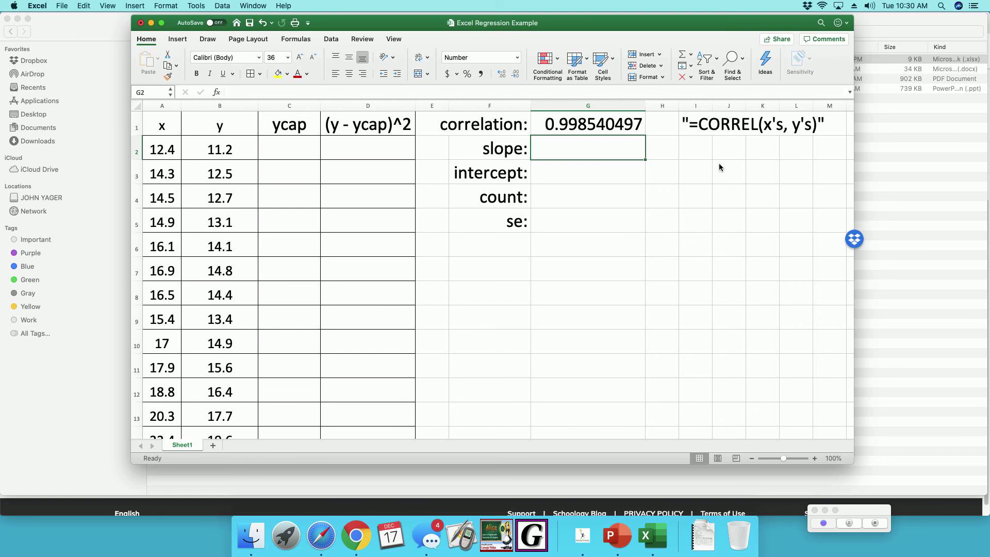
# - Enter the text note "=SLOPE(y's, x's)" with its quotation marks in cell I2, beside the slope row
pyautogui.click(690, 149)
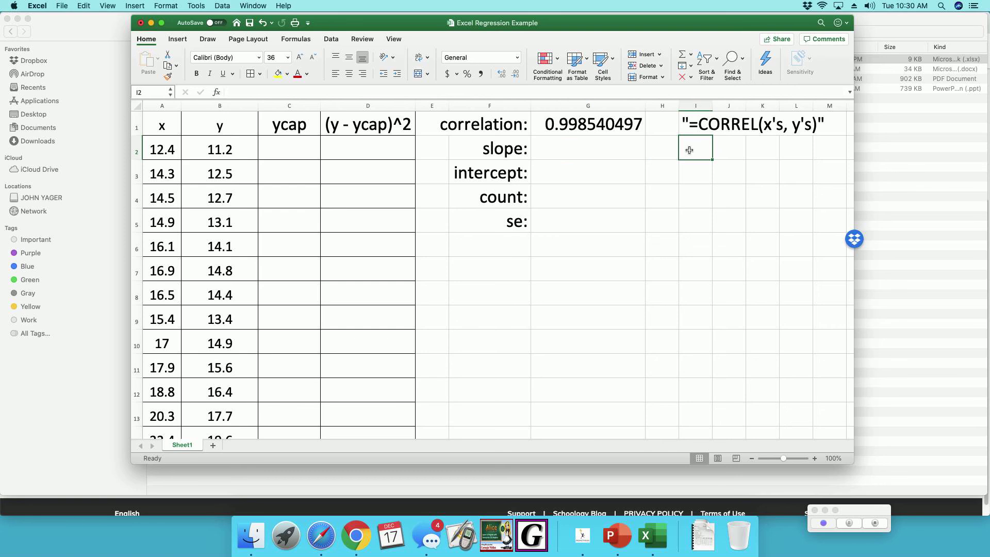
pyautogui.write('"')
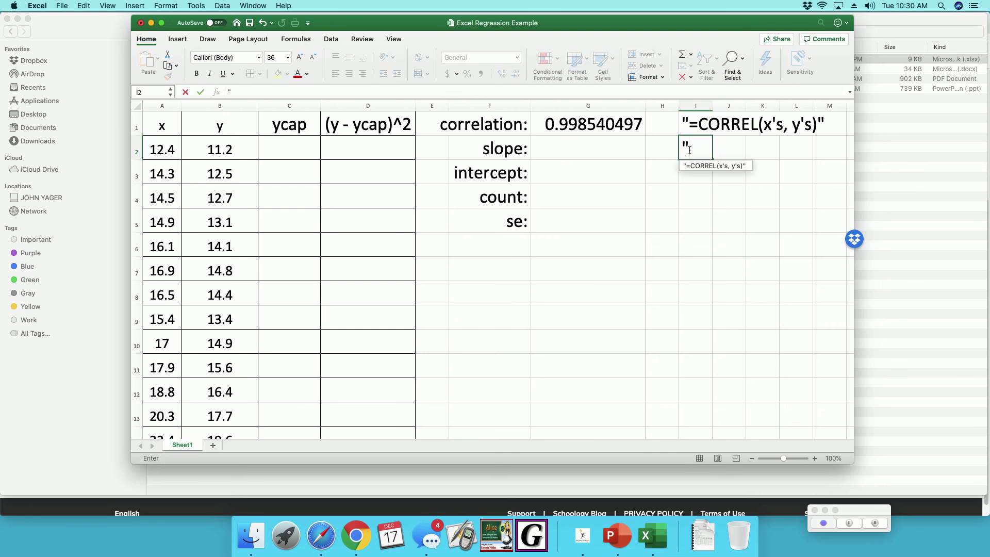
pyautogui.write('=SL')
pyautogui.write('OOE')
pyautogui.press('BackSpace')
pyautogui.press('BackSpace')
pyautogui.write('P')
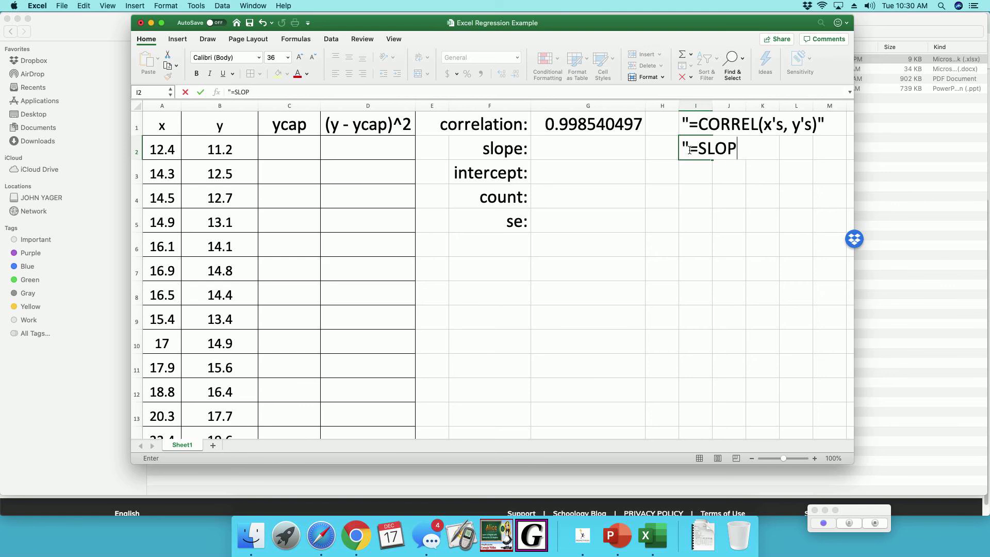
pyautogui.write("E(y's, x's")
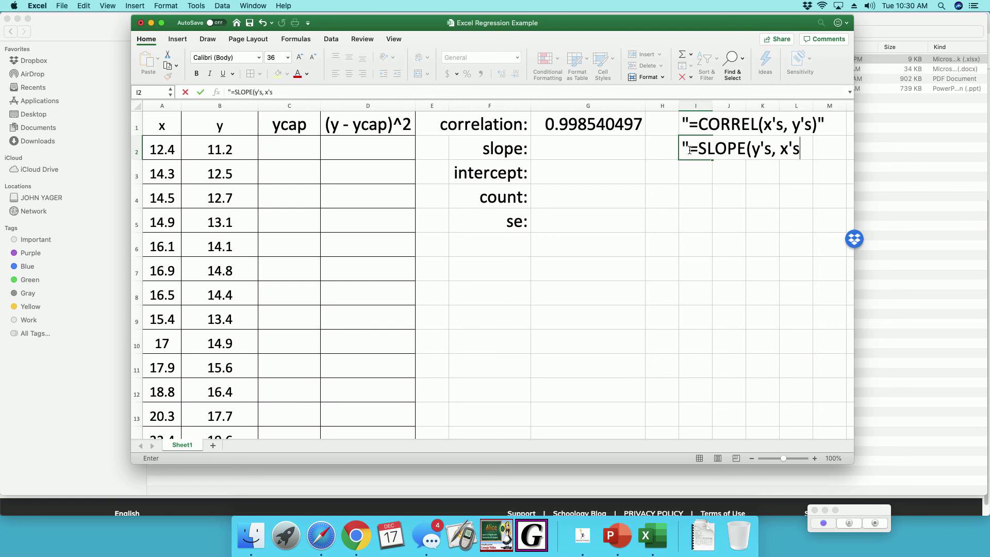
pyautogui.write(')"')
pyautogui.press('Return')
# - Start a SLOPE formula in cell G2 using B2:B24 as the known y values
pyautogui.click(575, 152)
pyautogui.write('=sl')
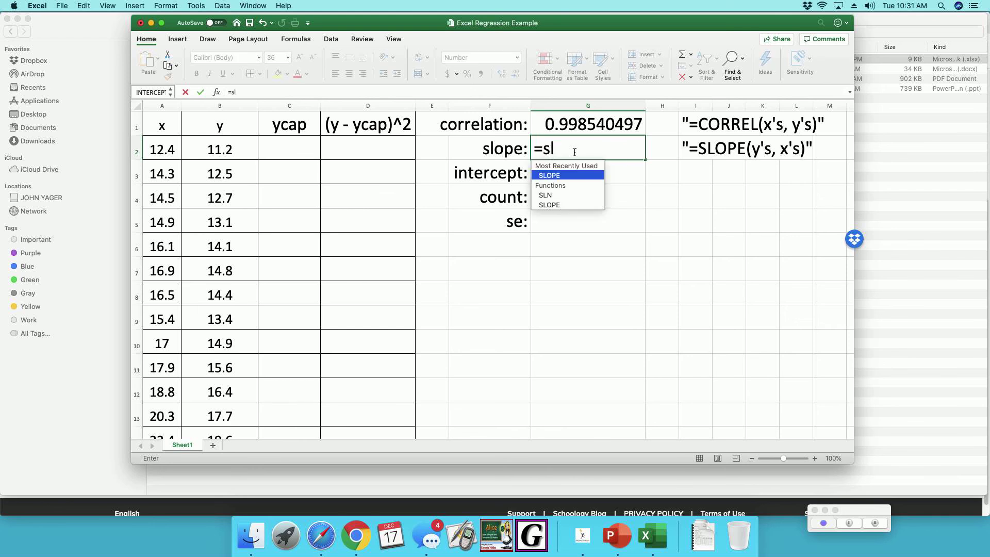
pyautogui.doubleClick(550, 176)
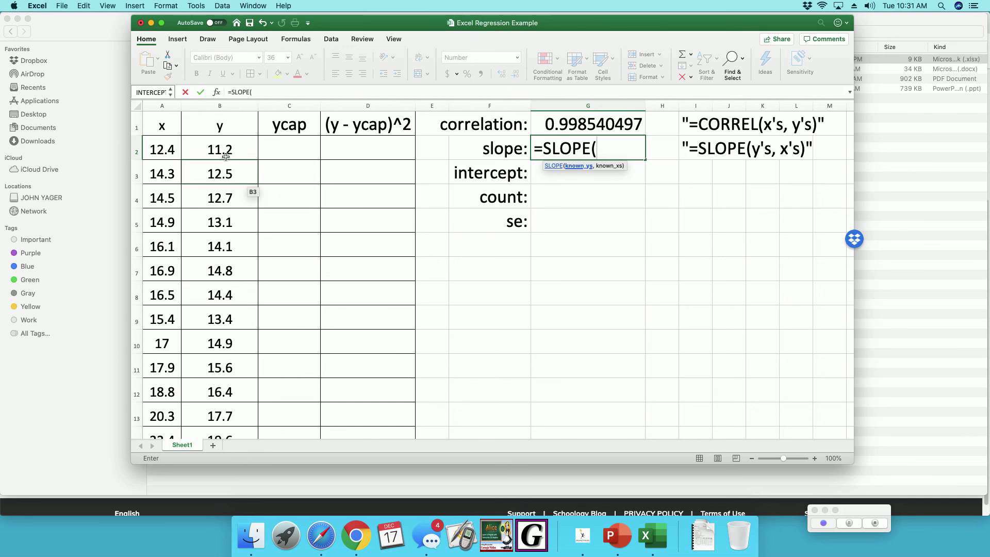
pyautogui.moveTo(231, 149); pyautogui.dragTo(230, 368)
pyautogui.scroll(-2, 522, 258)
pyautogui.scroll(10, 522, 262)
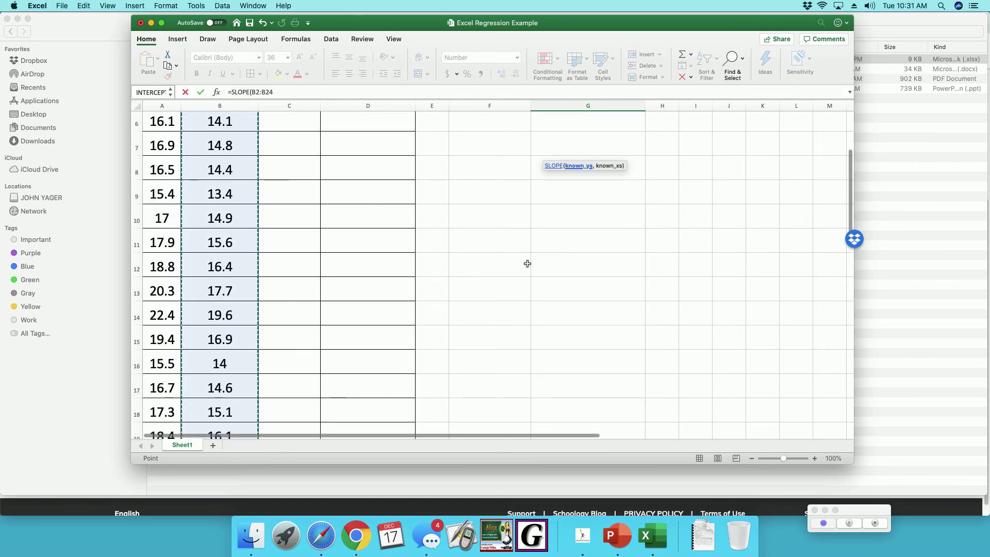
pyautogui.click(657, 132)
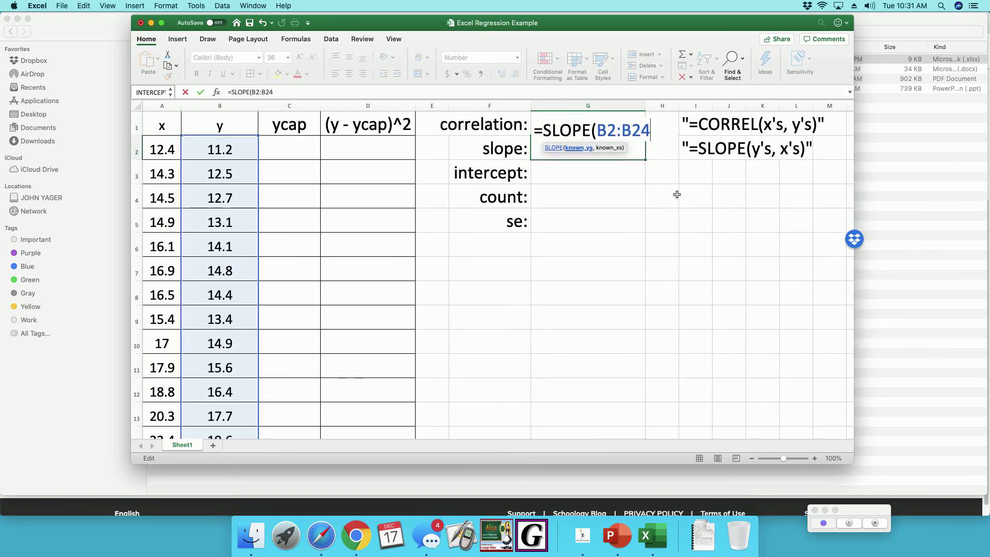
# - Complete the slope formula in G2 with A2:A24 as the known x values
pyautogui.write(',')
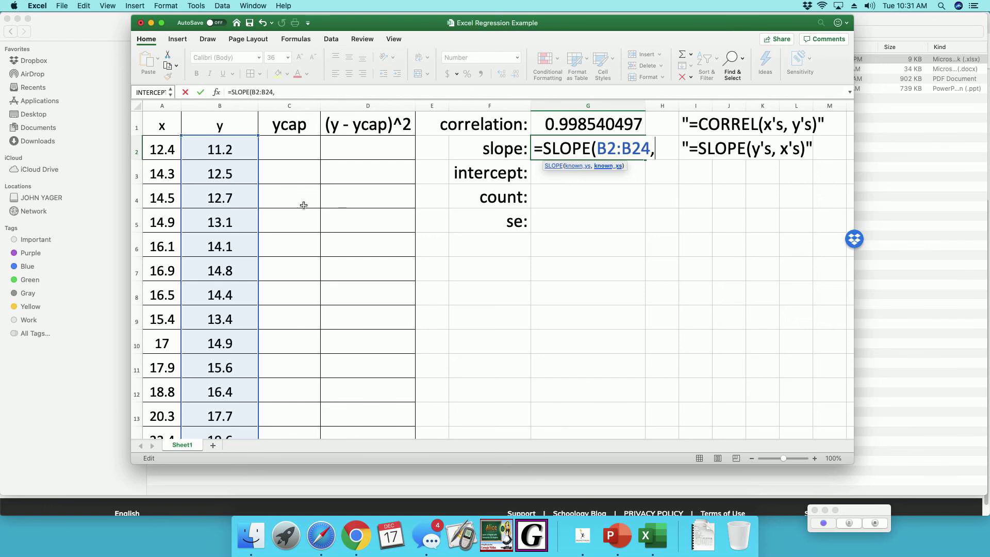
pyautogui.click(162, 148)
pyautogui.moveTo(170, 174); pyautogui.dragTo(160, 447)
pyautogui.moveTo(160, 446); pyautogui.dragTo(165, 387)
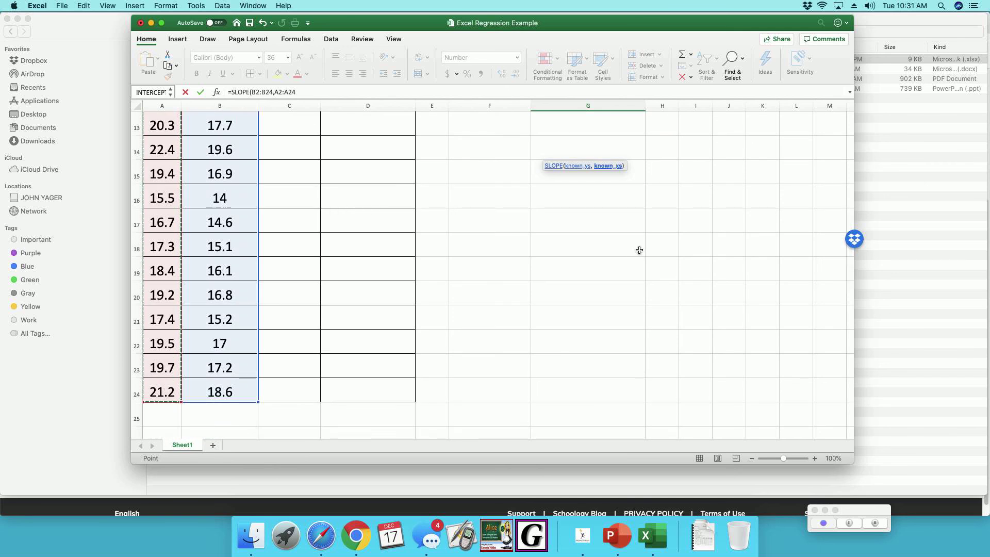
pyautogui.scroll(-3, 640, 250)
pyautogui.scroll(7, 642, 247)
pyautogui.scroll(8, 642, 245)
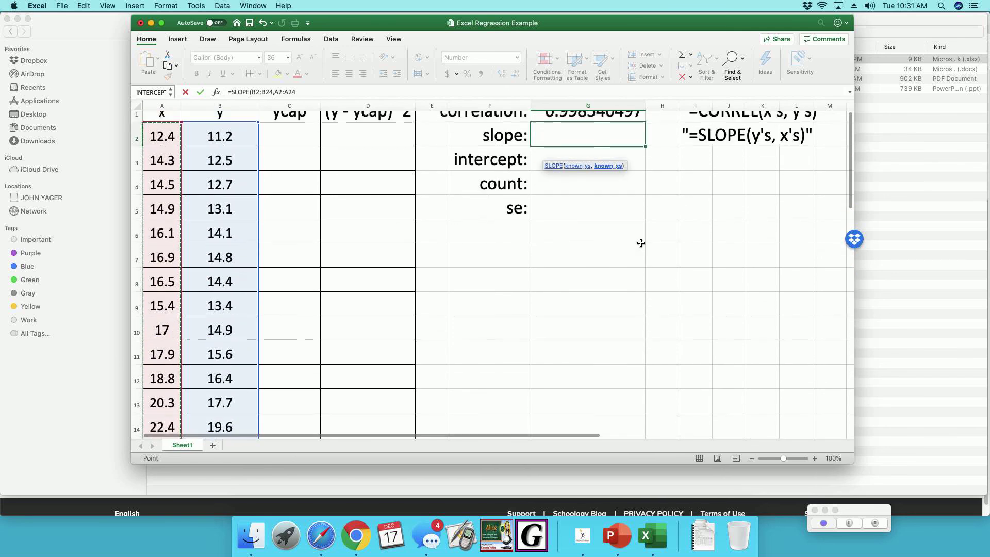
pyautogui.click(711, 138)
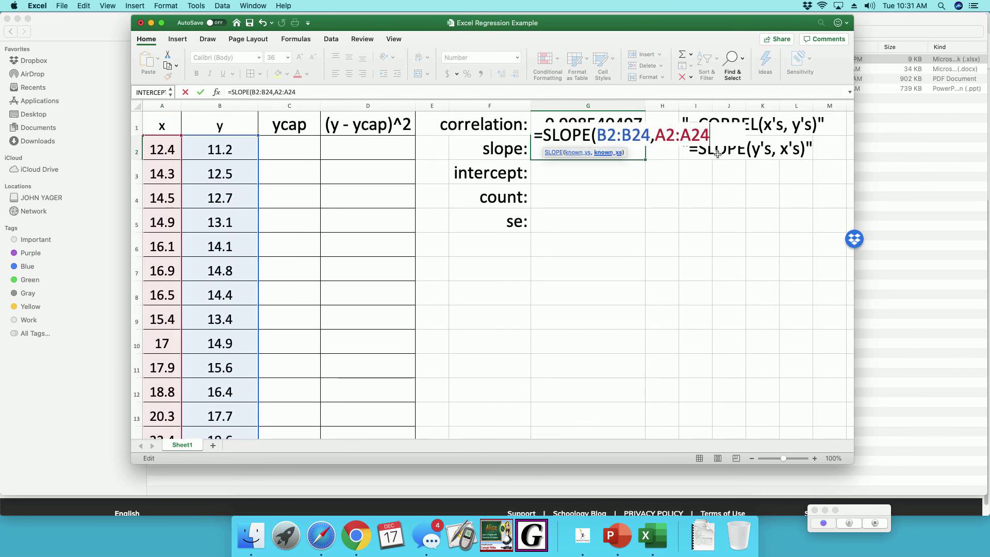
pyautogui.write(')')
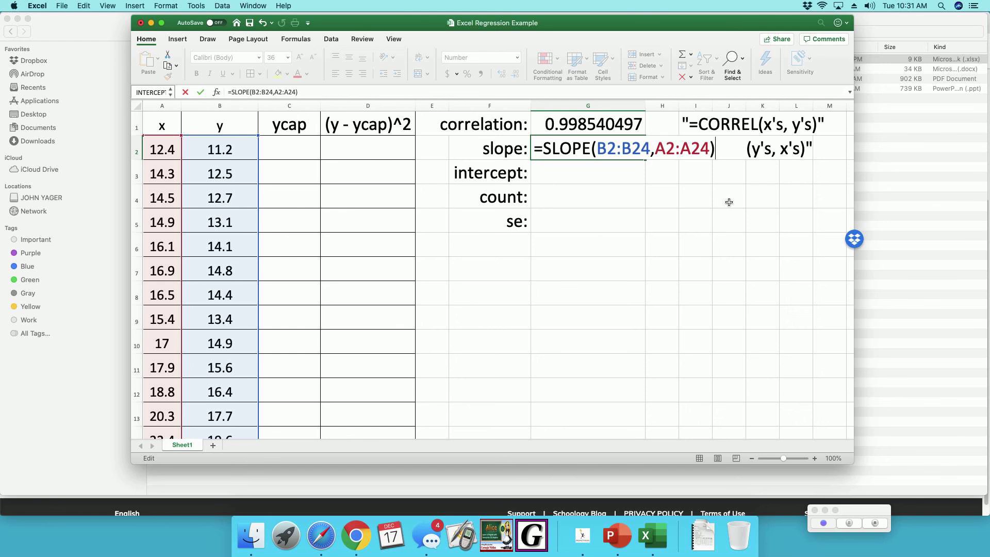
pyautogui.press('Return')
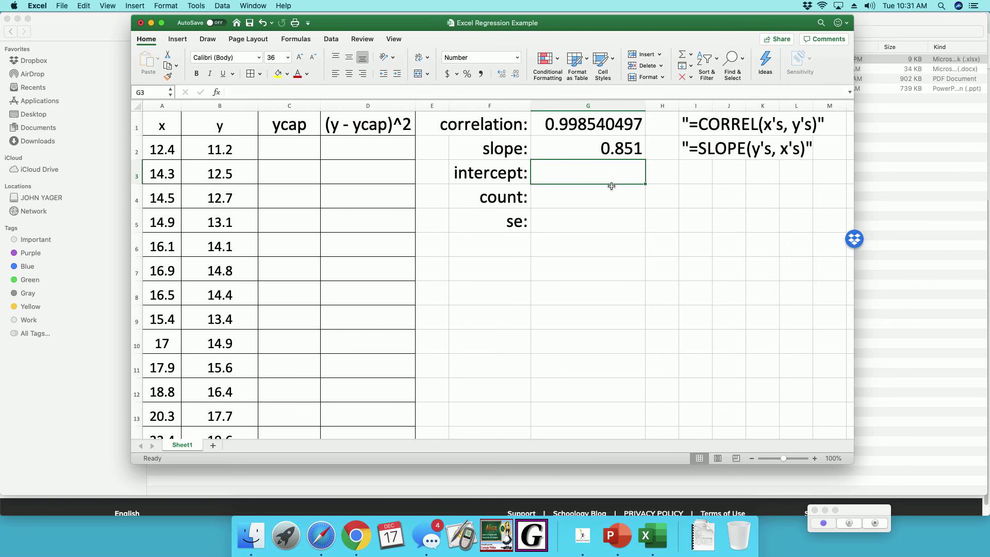
# - Enter the text note "=INTERCEPT(y's, x's) with its leading quotation mark in cell I3, beside the intercept row
pyautogui.click(695, 175)
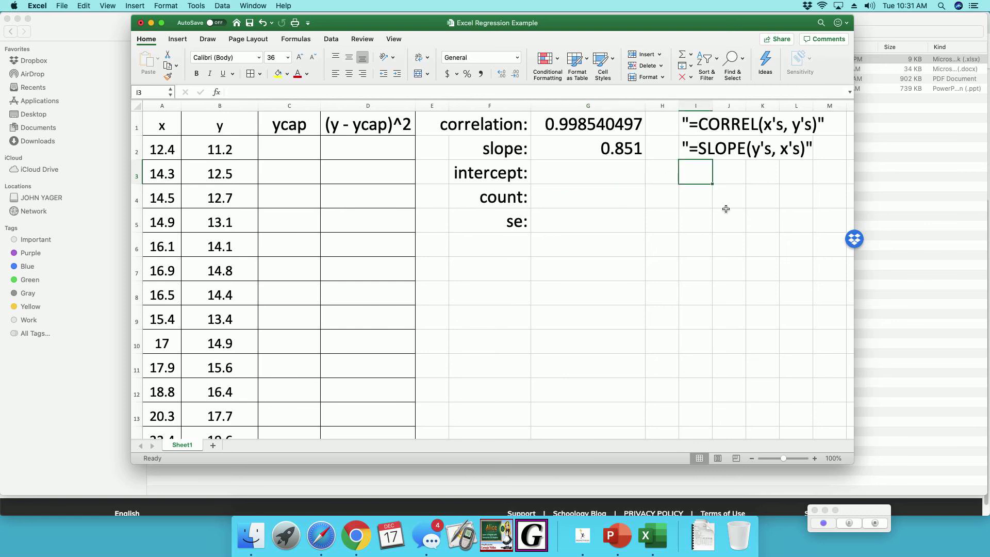
pyautogui.write('"=')
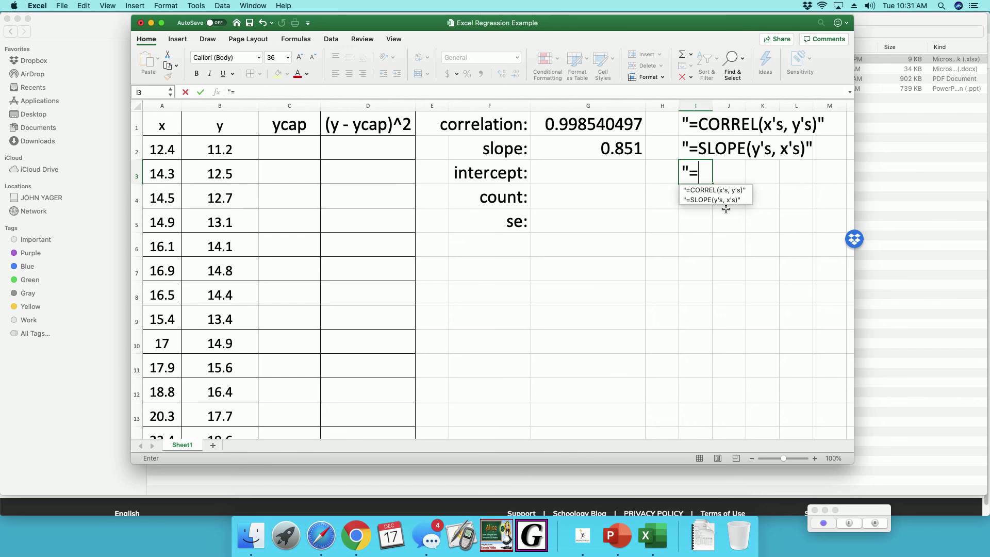
pyautogui.write('INT')
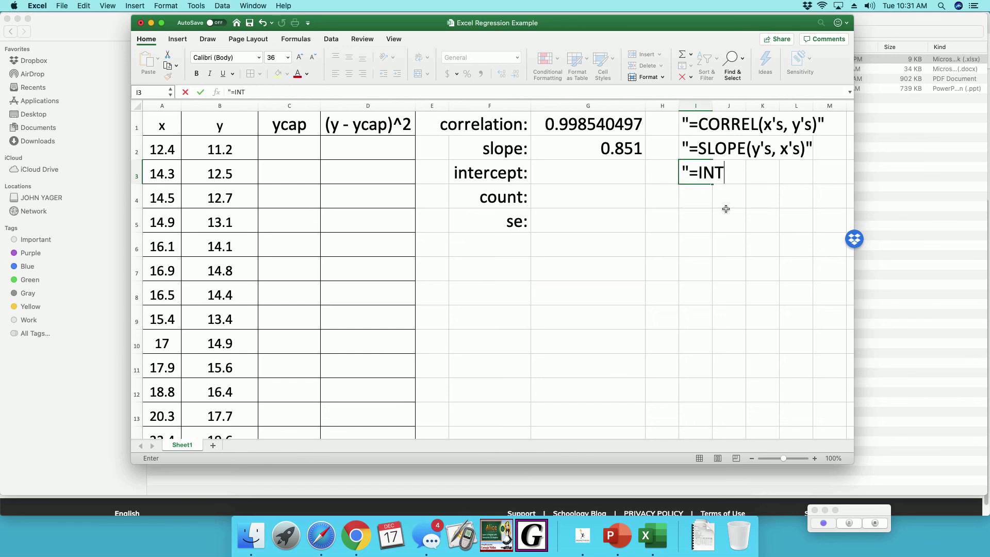
pyautogui.write('ERCEPT')
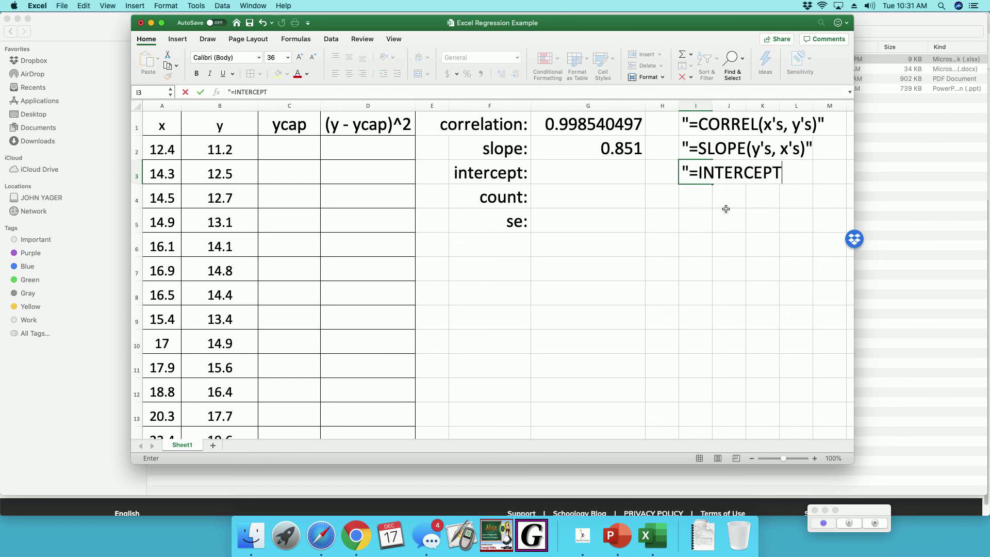
pyautogui.write("(y's, x's)")
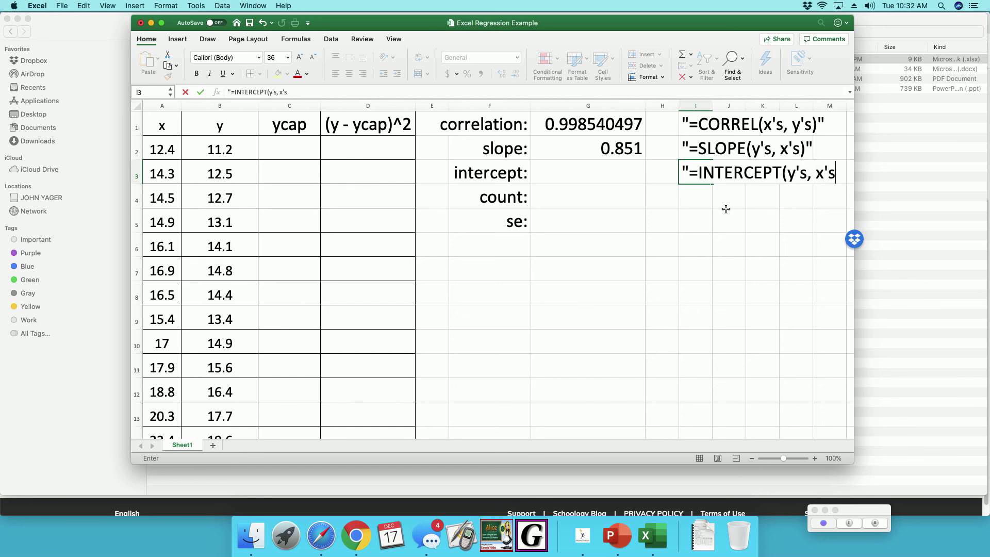
# - Start an INTERCEPT formula in cell G3 using B2:B24 as the known y values
pyautogui.click(578, 177)
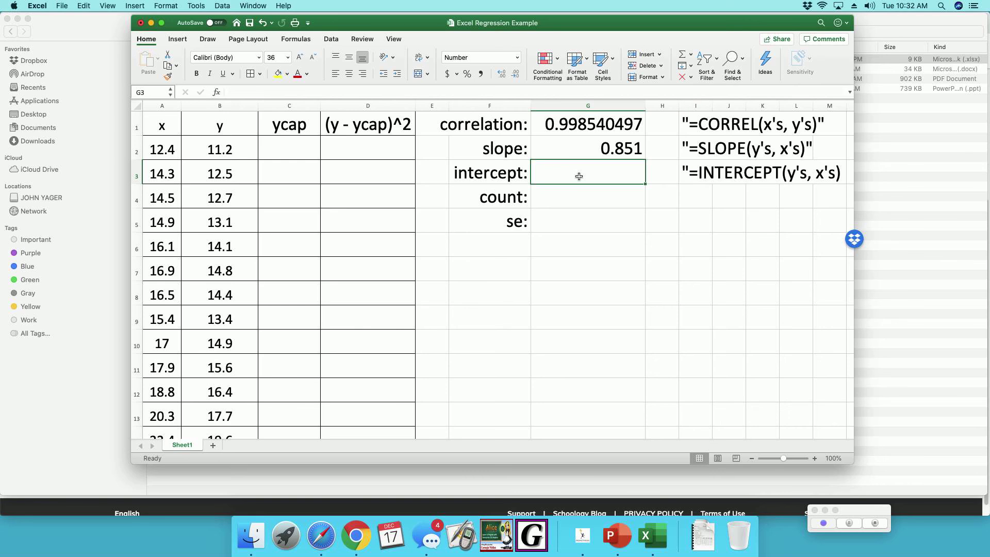
pyautogui.write('=in')
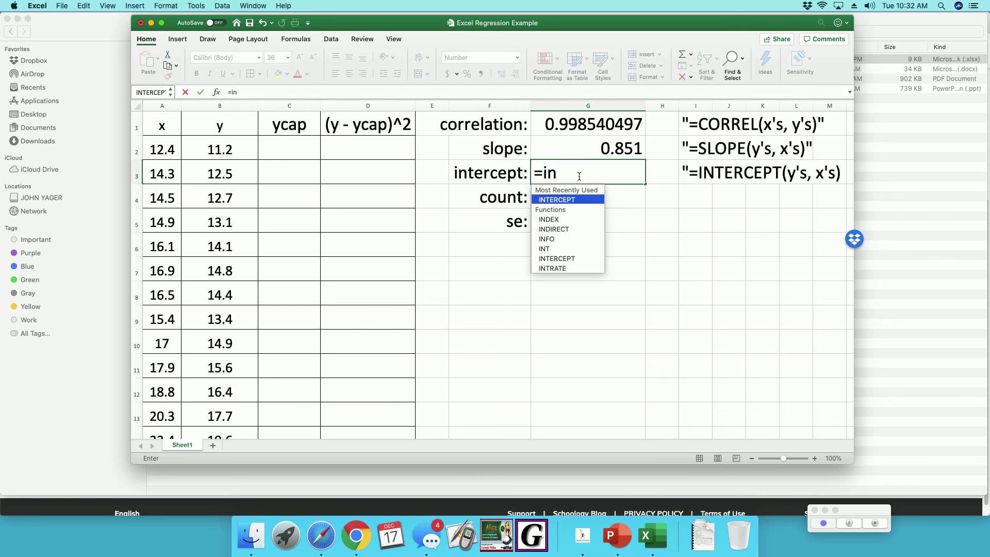
pyautogui.doubleClick(558, 202)
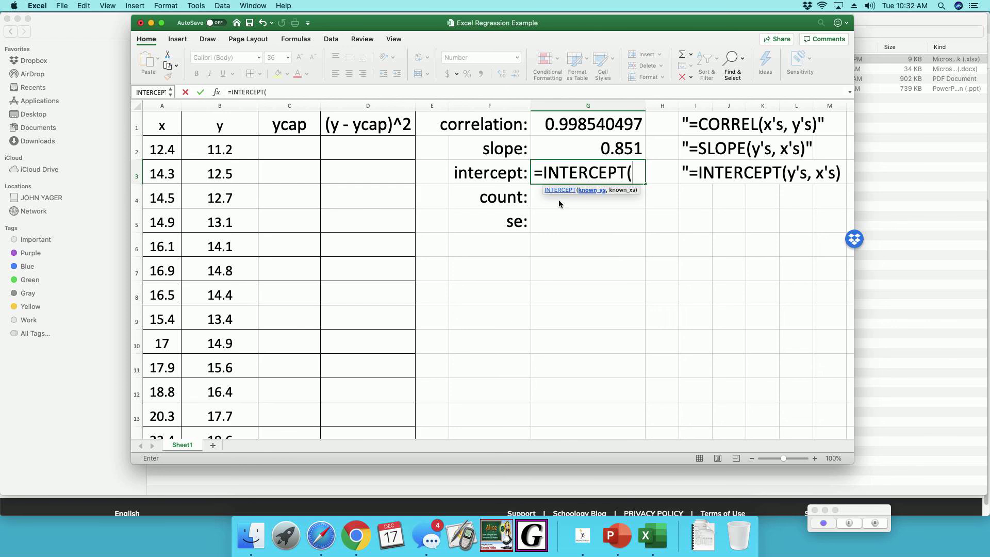
pyautogui.moveTo(218, 144); pyautogui.dragTo(227, 366)
pyautogui.scroll(-2, 575, 282)
pyautogui.scroll(8, 575, 283)
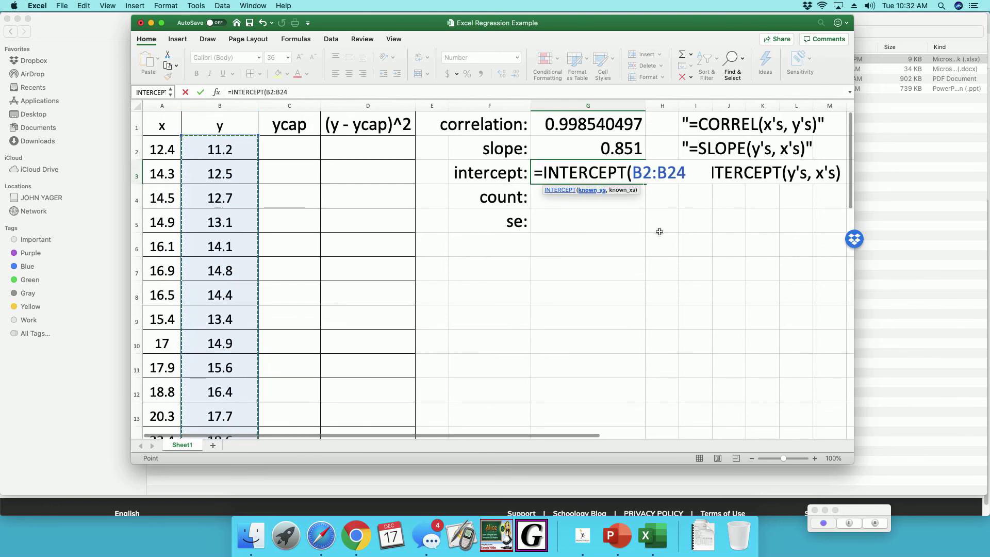
pyautogui.click(687, 174)
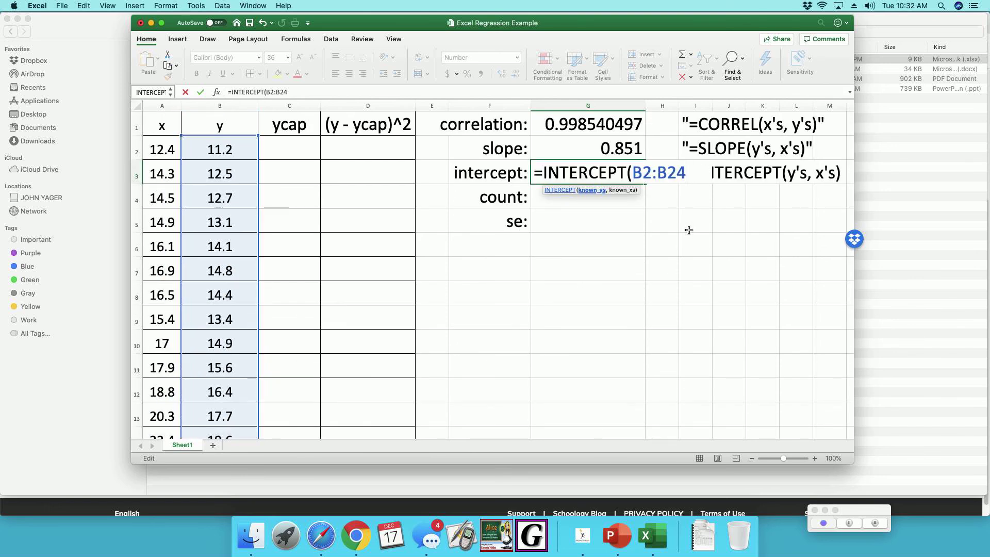
# - Complete the intercept formula in G3 with A2:A24 as the known x values
pyautogui.write(',')
pyautogui.moveTo(156, 147); pyautogui.dragTo(157, 393)
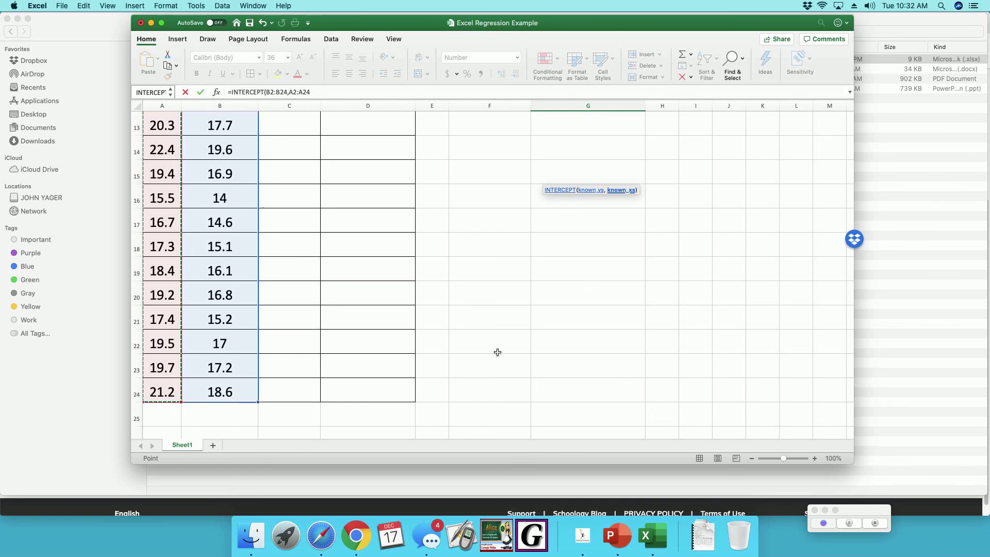
pyautogui.scroll(-3, 508, 358)
pyautogui.scroll(10, 510, 363)
pyautogui.scroll(2, 509, 364)
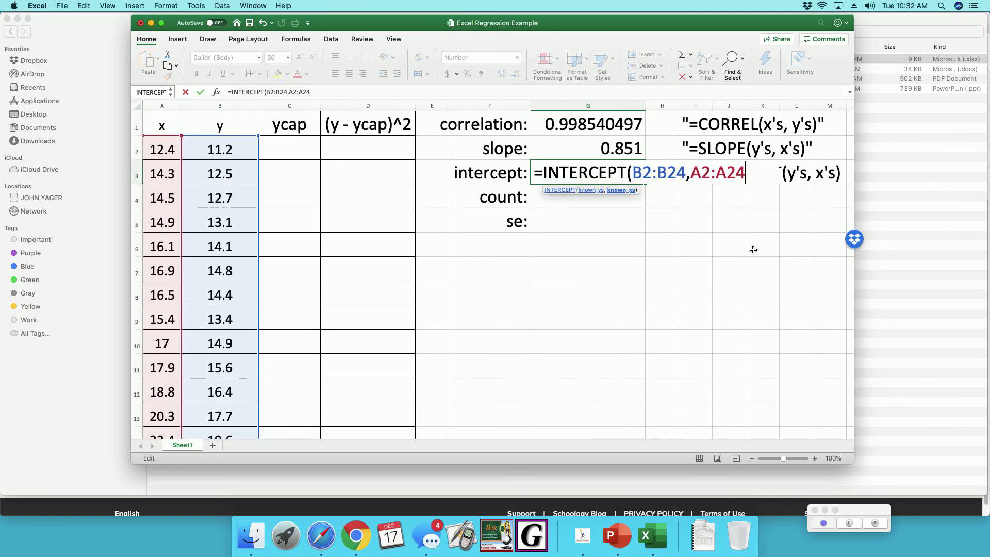
pyautogui.write(')')
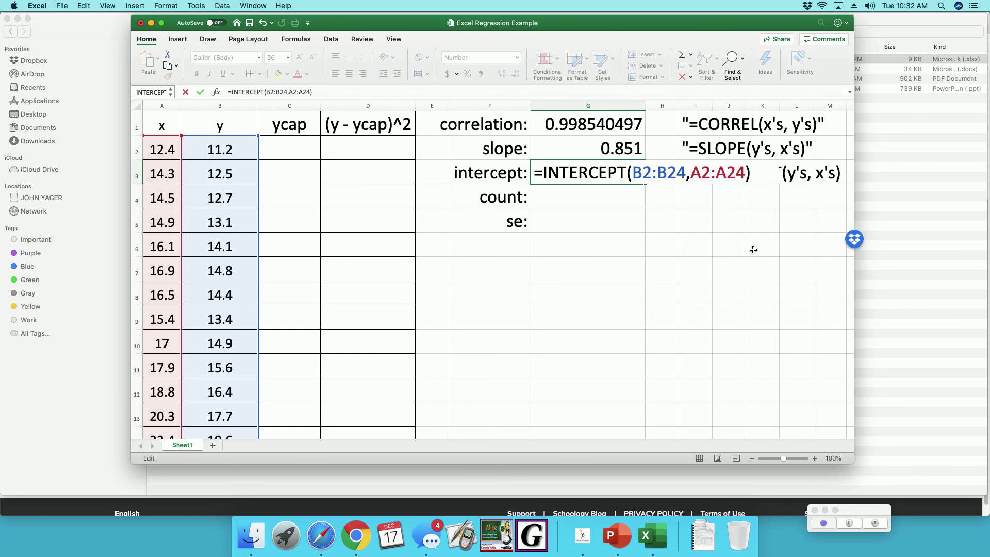
pyautogui.press('Return')
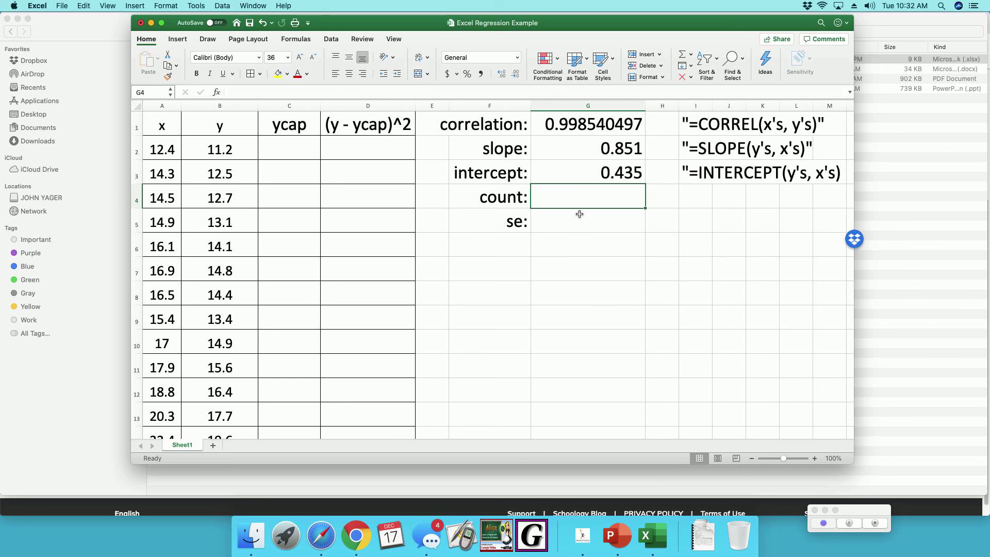
# - Enter the text note "=COUNT(x's) with its leading quotation mark in cell I4, beside the count row
pyautogui.click(690, 195)
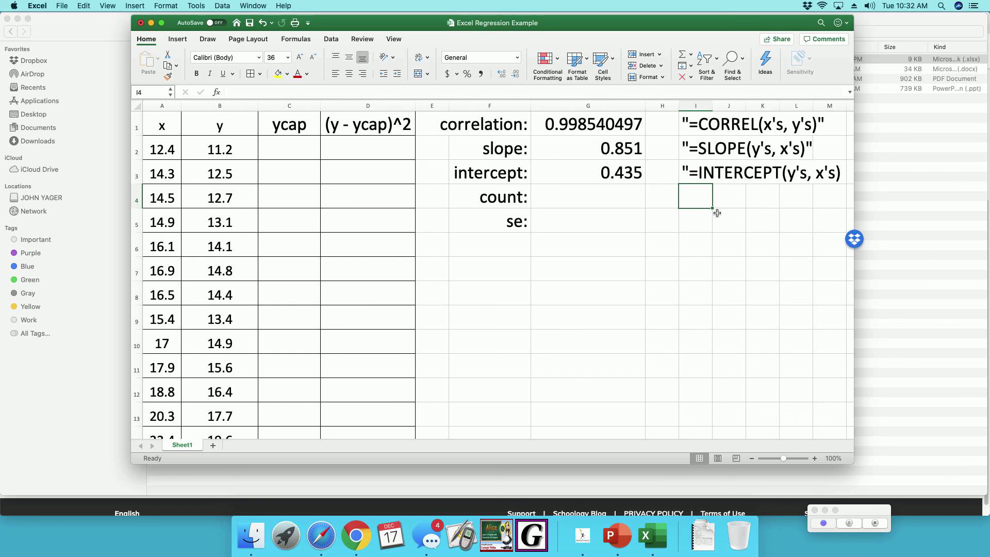
pyautogui.write('"')
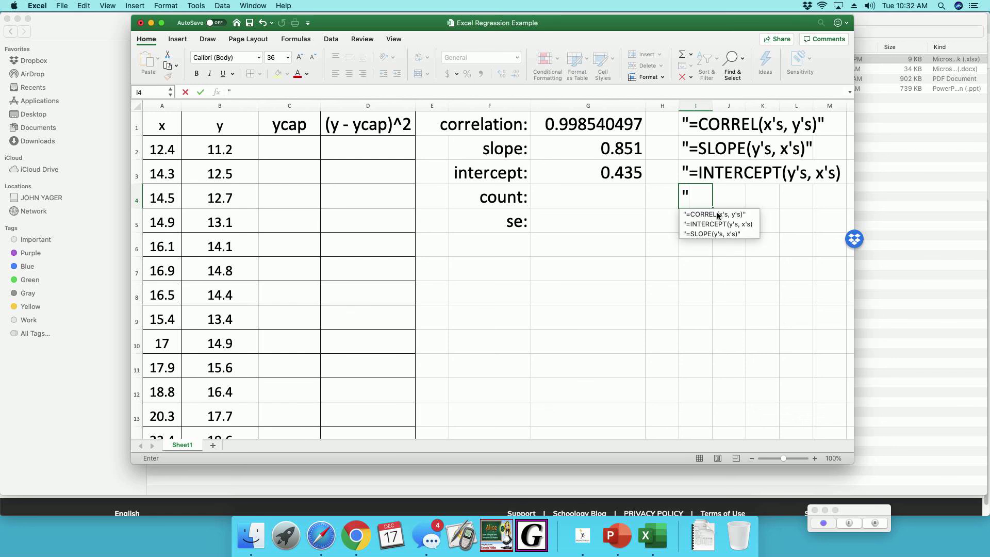
pyautogui.write('=C')
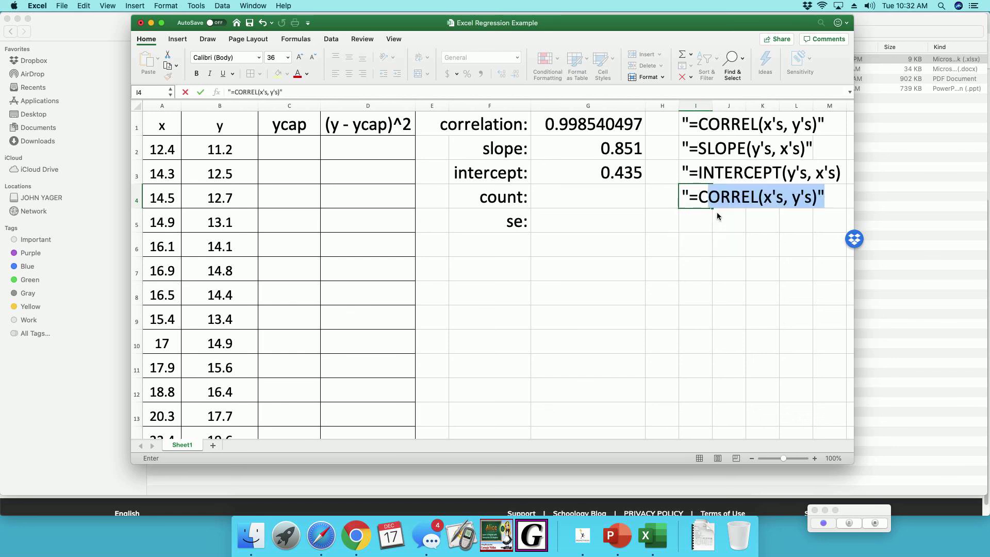
pyautogui.write('ou')
pyautogui.press('BackSpace')
pyautogui.press('BackSpace')
pyautogui.write('\\')
pyautogui.press('BackSpace')
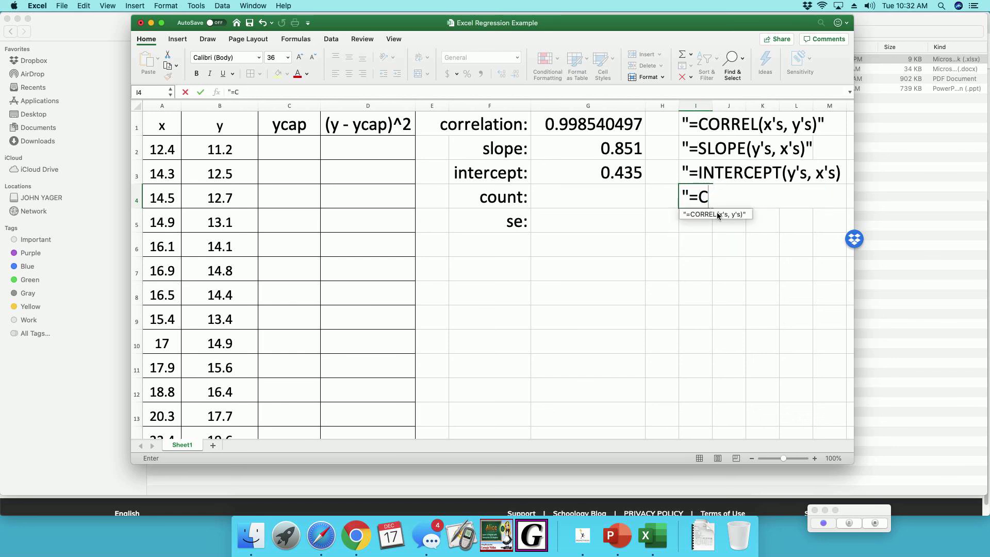
pyautogui.write('ount')
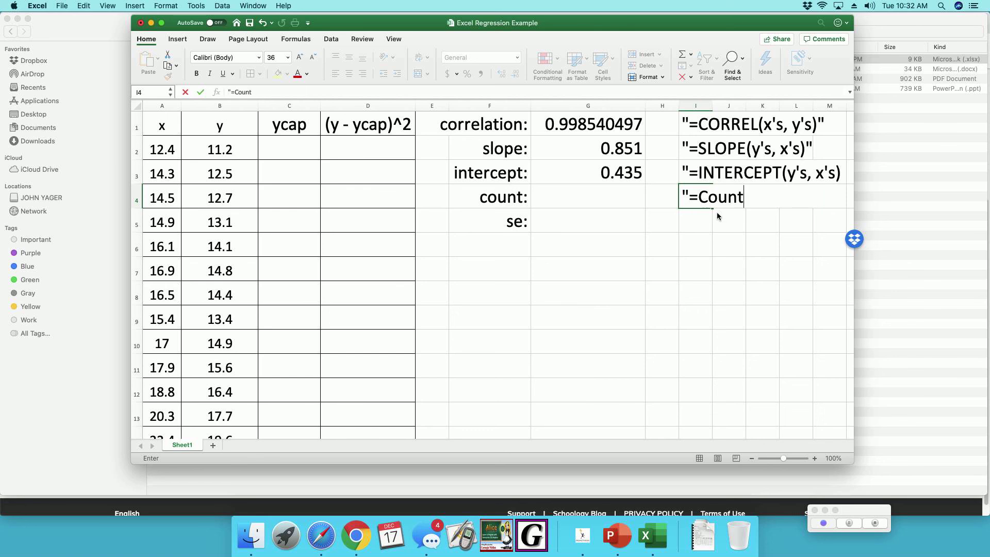
pyautogui.press('BackSpace')
pyautogui.press('BackSpace')
pyautogui.press('BackSpace')
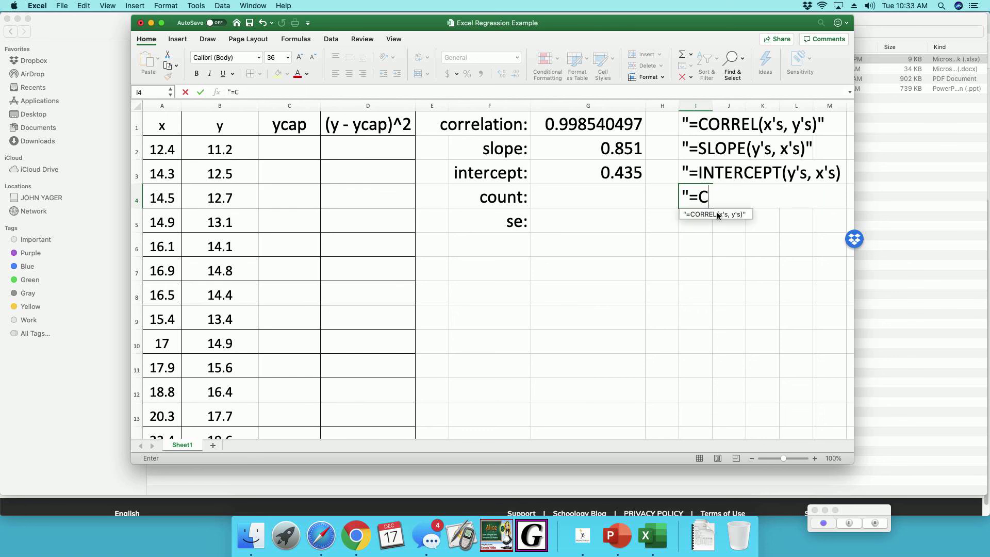
pyautogui.write('OUNT(')
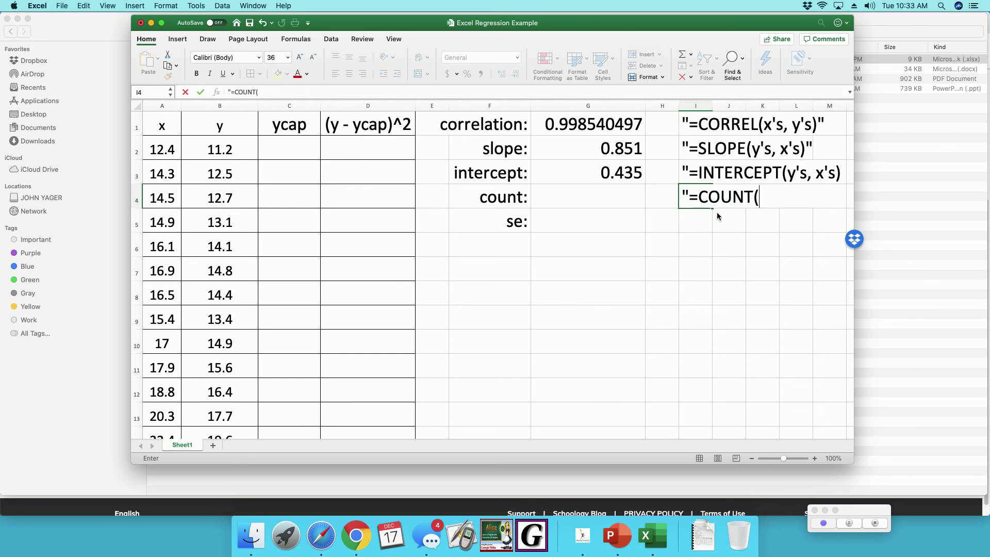
pyautogui.write('x')
pyautogui.press('BackSpace')
pyautogui.write("x's)")
# - Enter a COUNT formula in cell G4 over the x values A2:A24
pyautogui.click(587, 198)
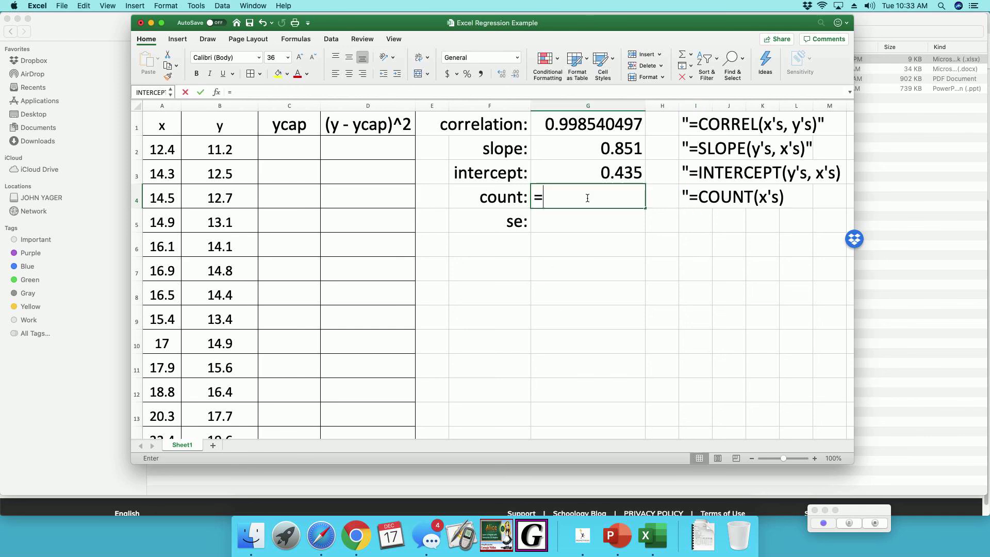
pyautogui.write('=Count')
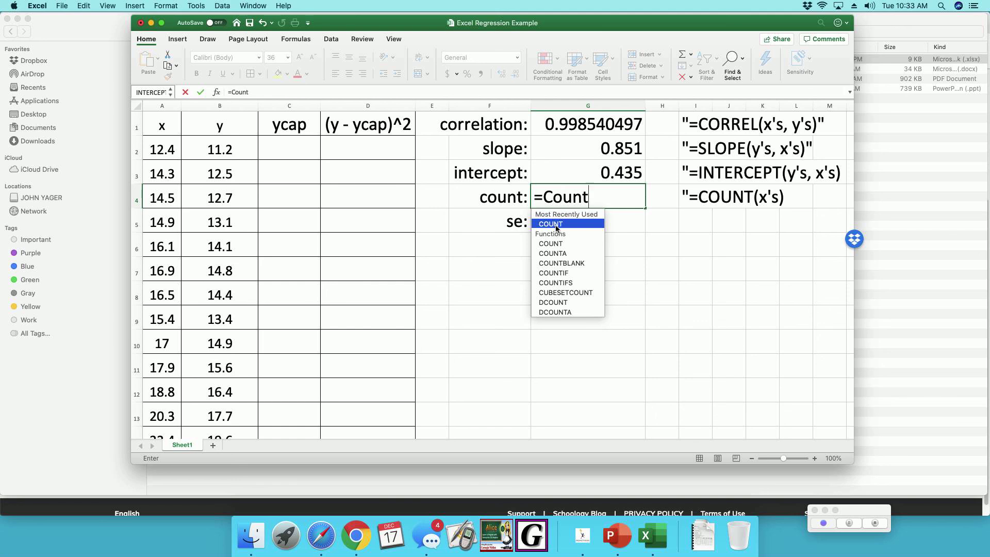
pyautogui.press('Tab')
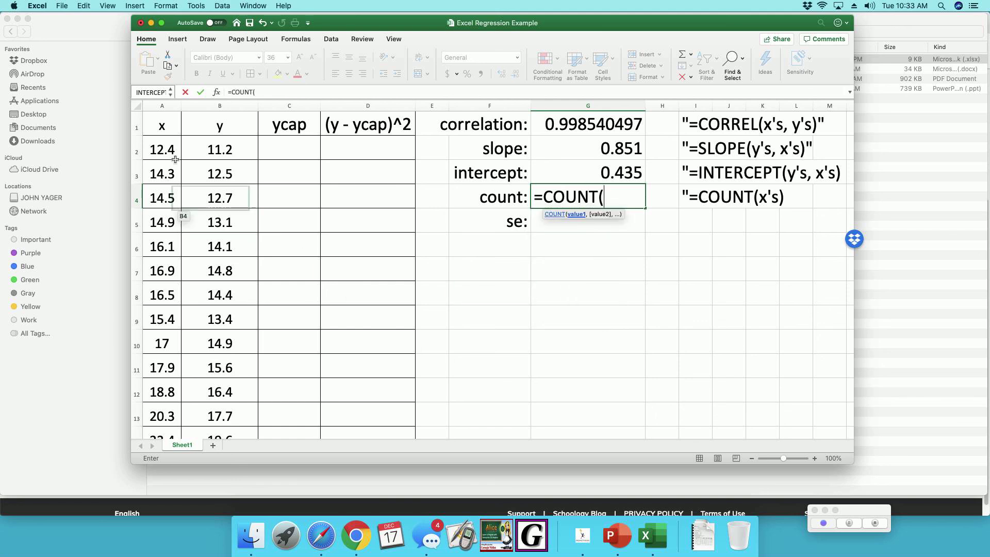
pyautogui.moveTo(157, 148); pyautogui.dragTo(165, 370)
pyautogui.scroll(6, 621, 241)
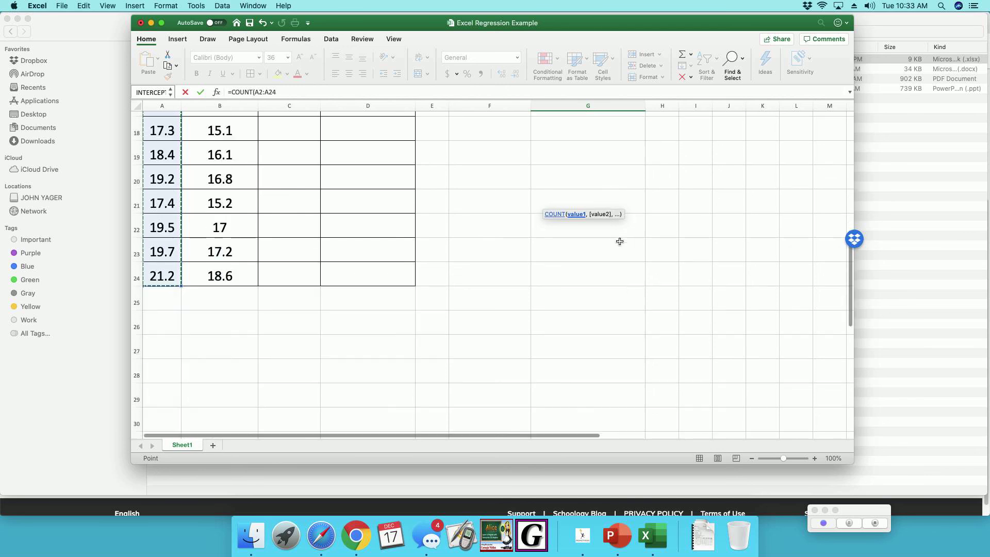
pyautogui.scroll(1, 621, 242)
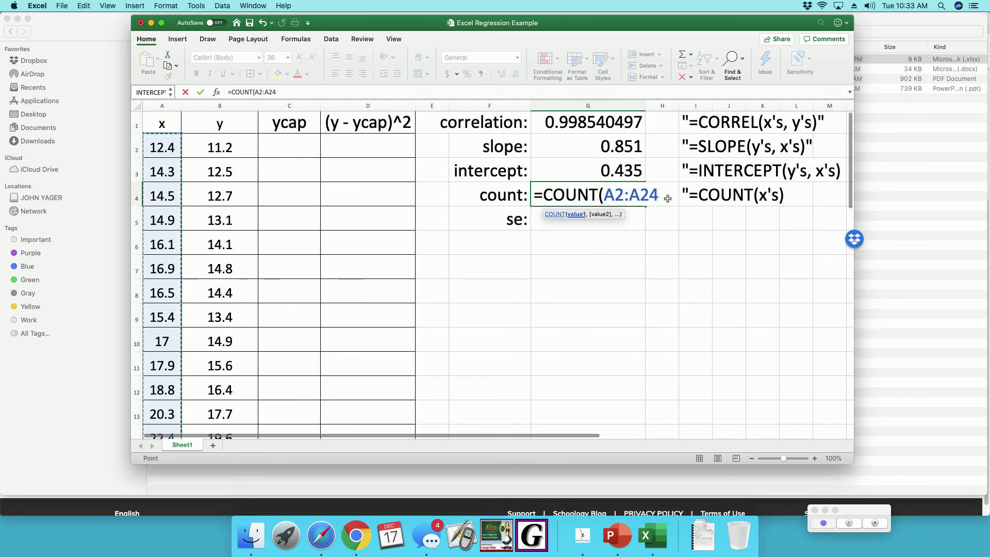
pyautogui.click(662, 196)
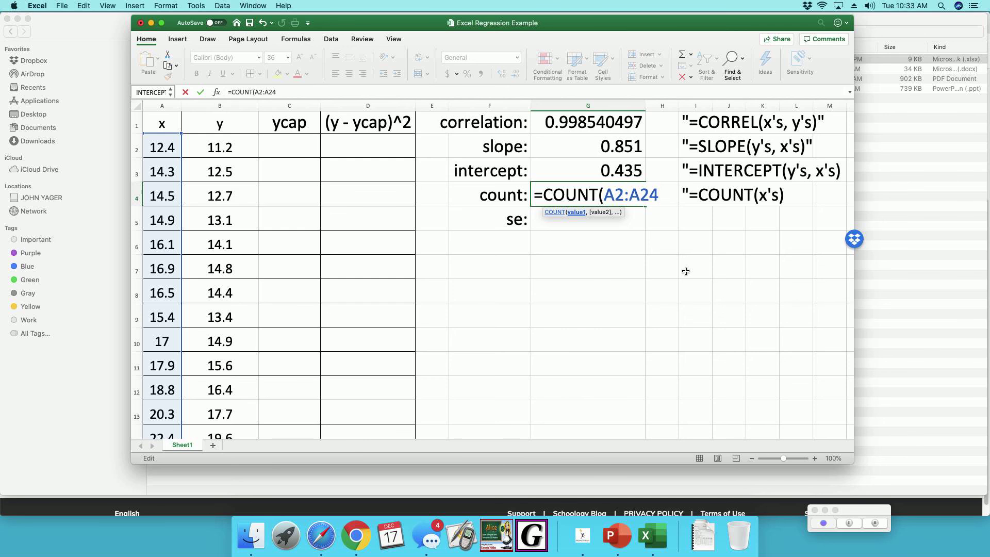
pyautogui.write(')')
pyautogui.press('Return')
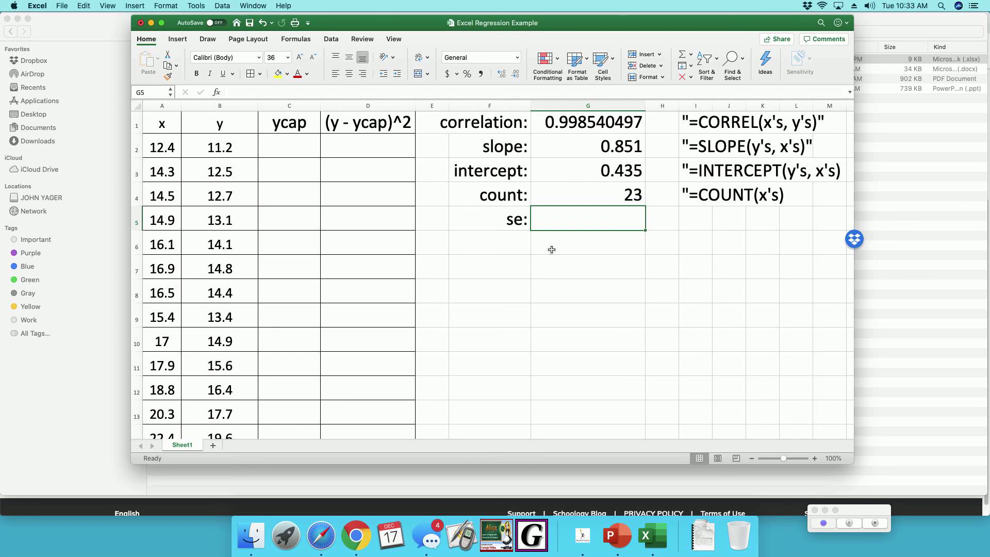
# - Write the regression equation "ycap = 0.851x + 0.435" as text in cell G7
pyautogui.click(539, 273)
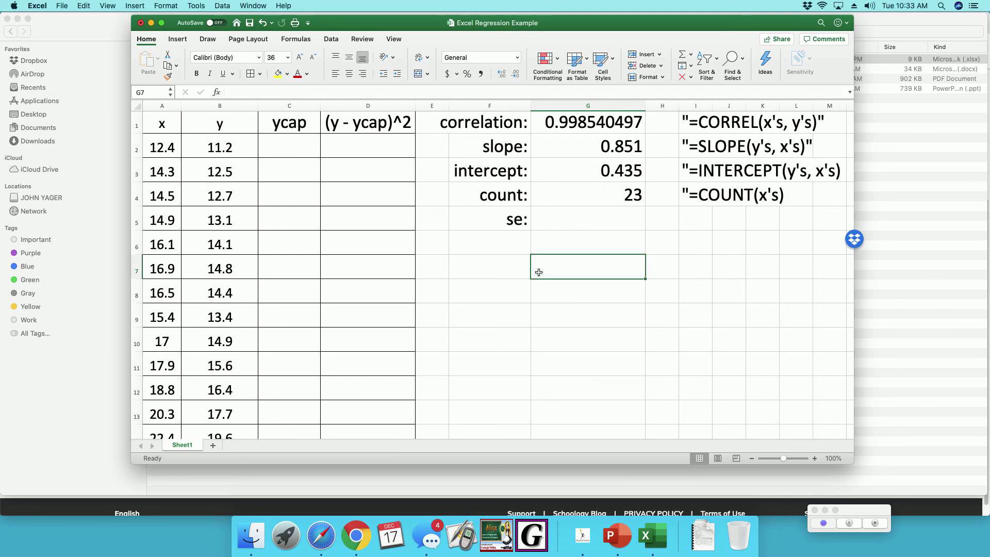
pyautogui.write('ycap')
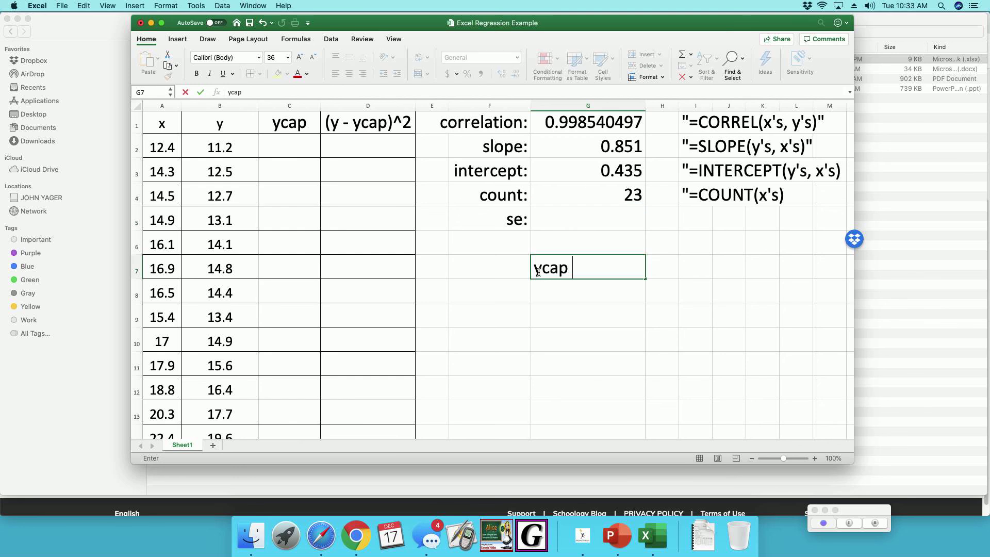
pyautogui.write(' = 0.8')
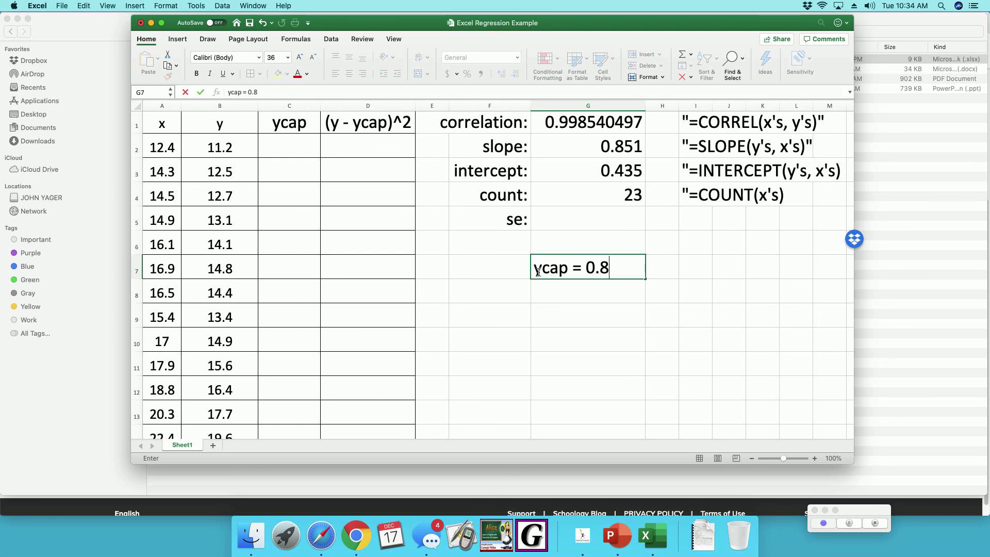
pyautogui.write('51x + 0.435')
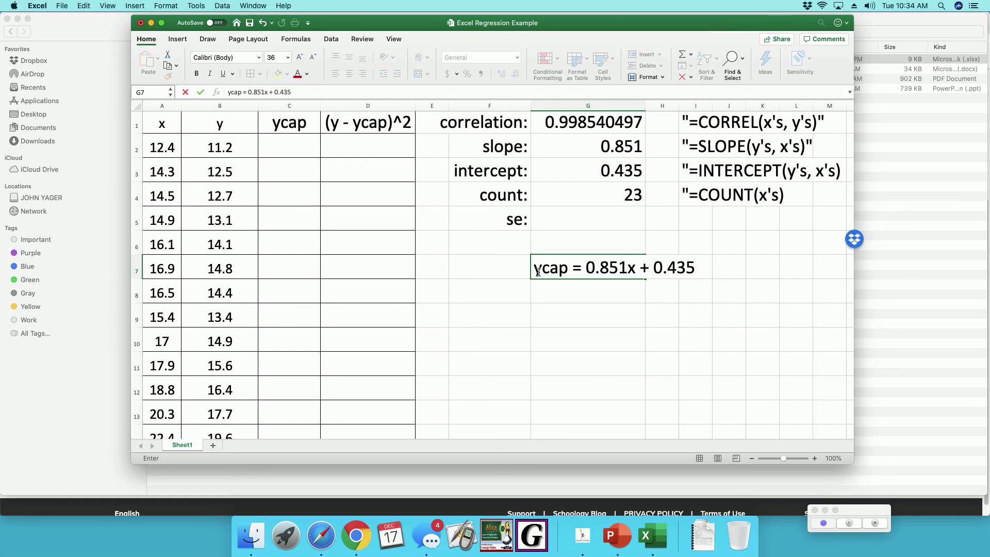
# - Enter the prediction formula =0.851*A2+0.435 in cell C2 of the ycap column
pyautogui.click(287, 147)
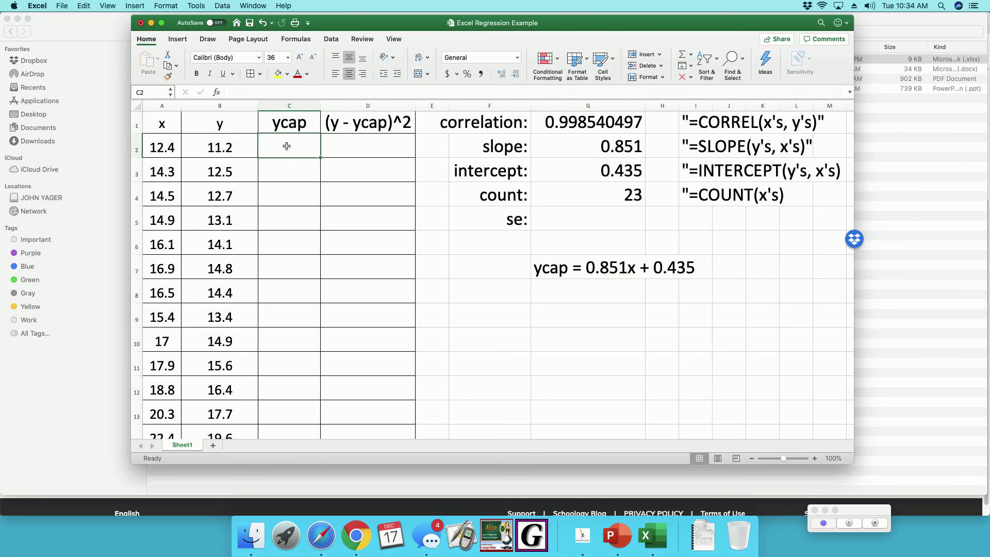
pyautogui.write('=')
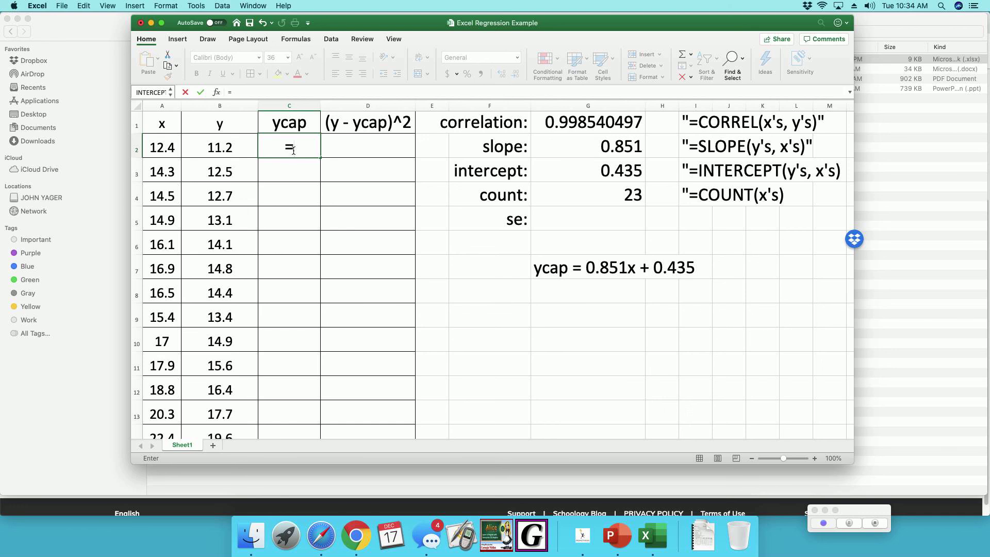
pyautogui.write('.851*')
pyautogui.click(166, 146)
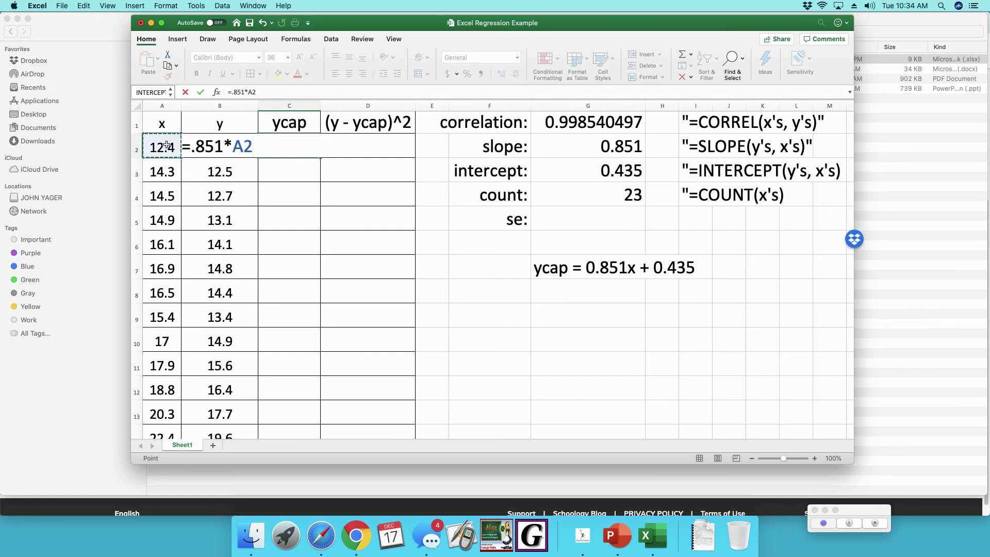
pyautogui.write('+.')
pyautogui.write('35')
pyautogui.press('Return')
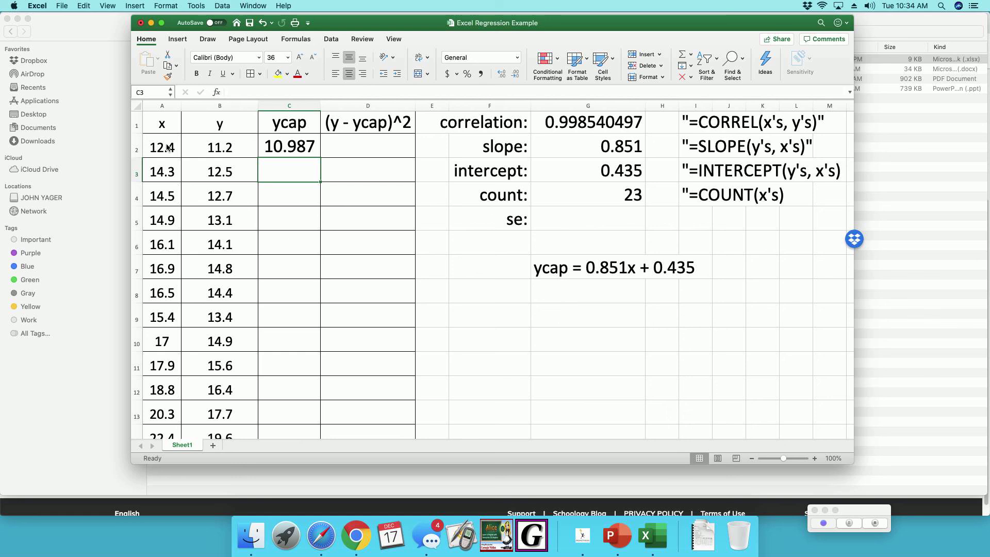
# - Fill the ycap formula from C2 down through C24
pyautogui.click(291, 149)
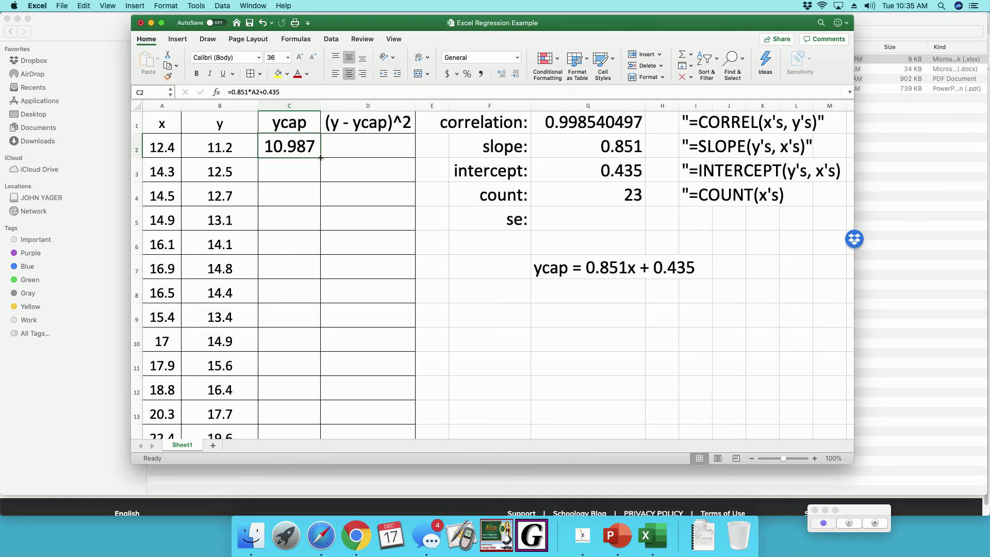
pyautogui.moveTo(321, 158); pyautogui.dragTo(323, 401)
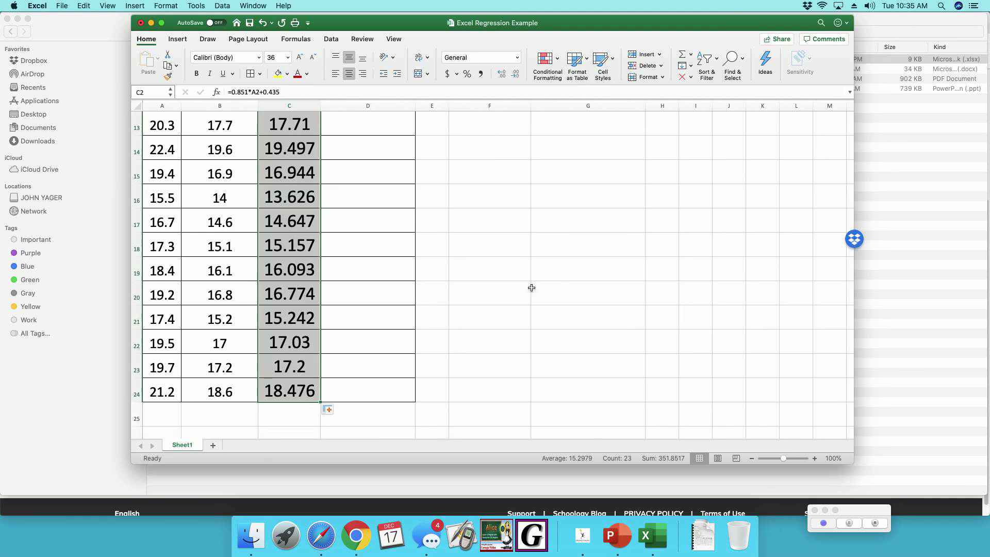
pyautogui.scroll(5, 458, 246)
pyautogui.scroll(3, 459, 245)
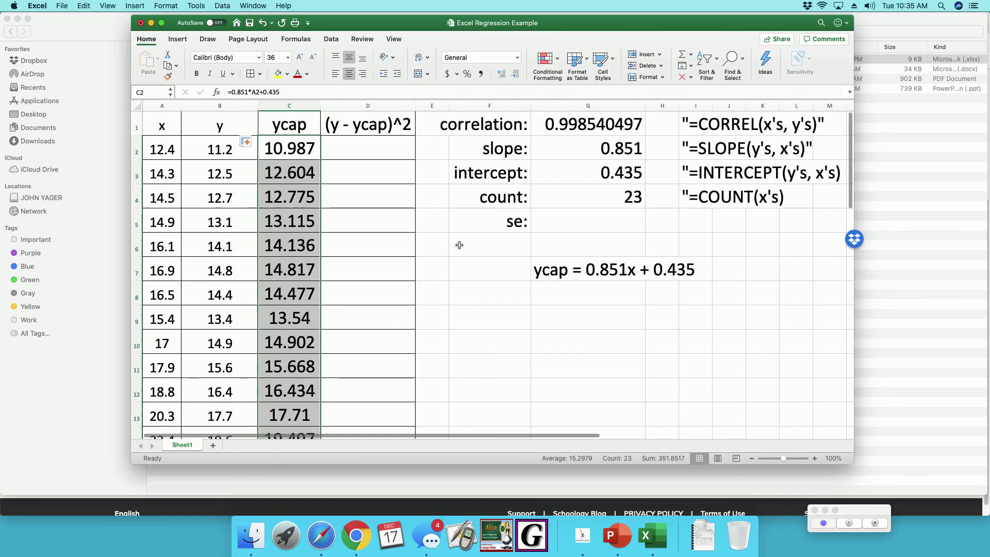
# - Enter the squared residual formula =(B2-C2)^2 in cell D2
pyautogui.click(366, 129)
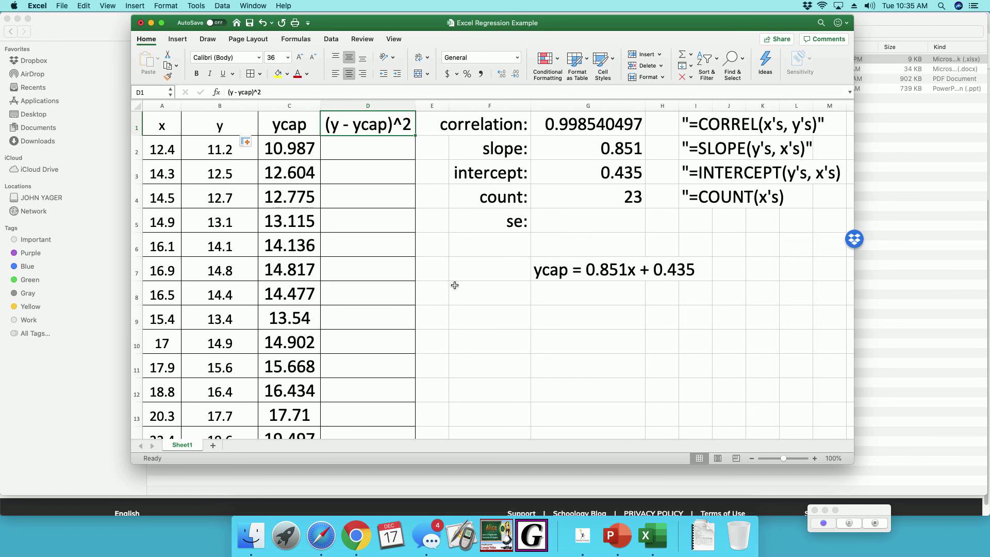
pyautogui.click(343, 150)
pyautogui.write('=')
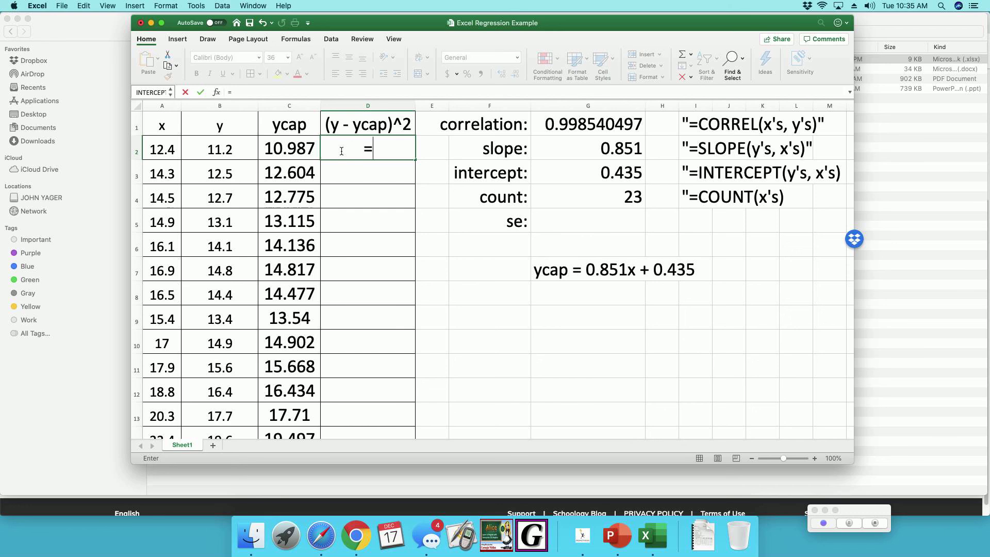
pyautogui.write('(')
pyautogui.click(221, 150)
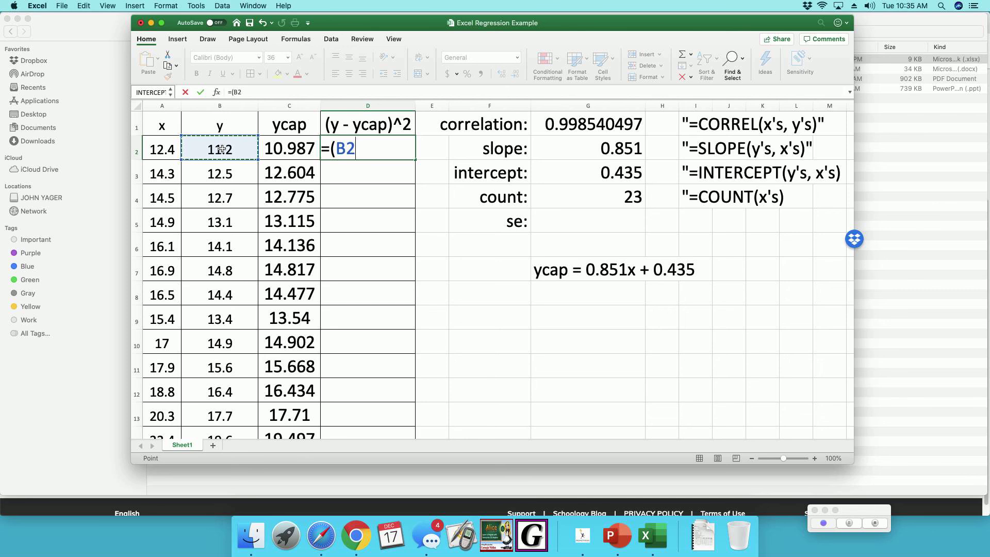
pyautogui.write('-')
pyautogui.click(292, 148)
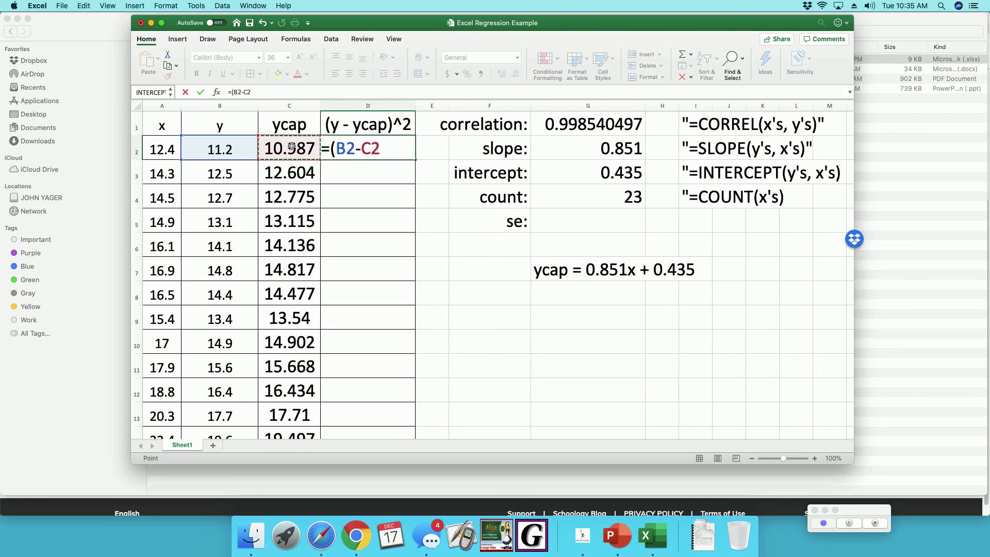
pyautogui.write(')^2')
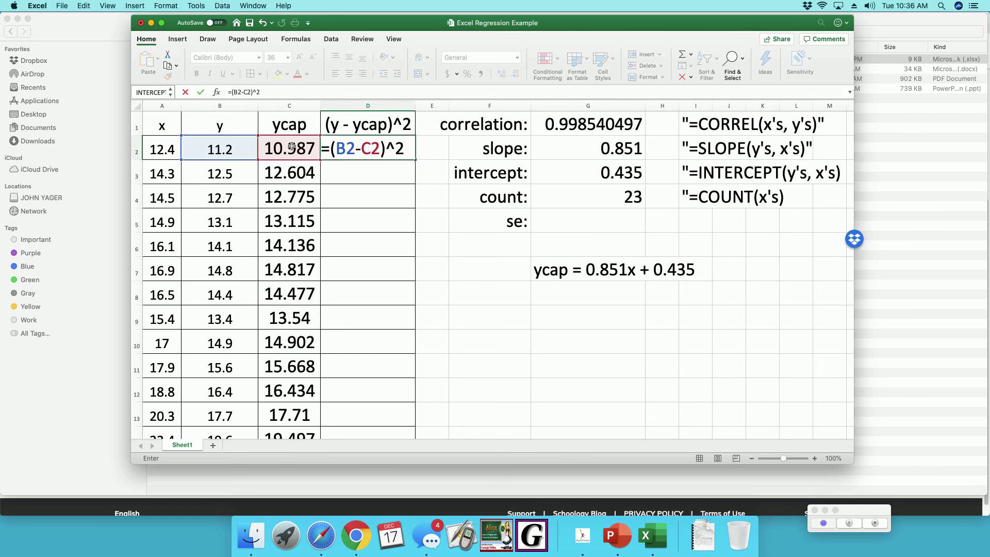
pyautogui.press('Return')
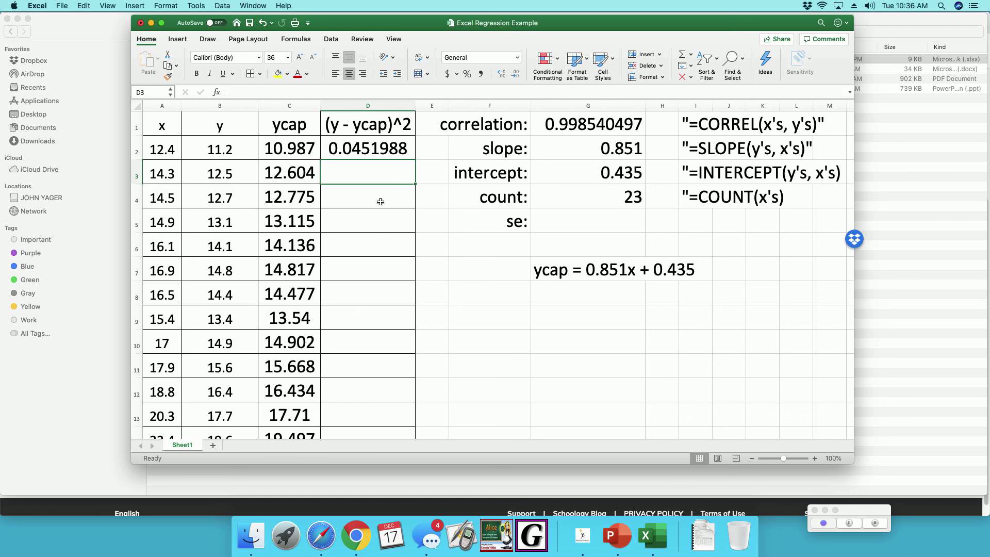
# - Fill the squared residual formula from D2 down through D24
pyautogui.click(371, 149)
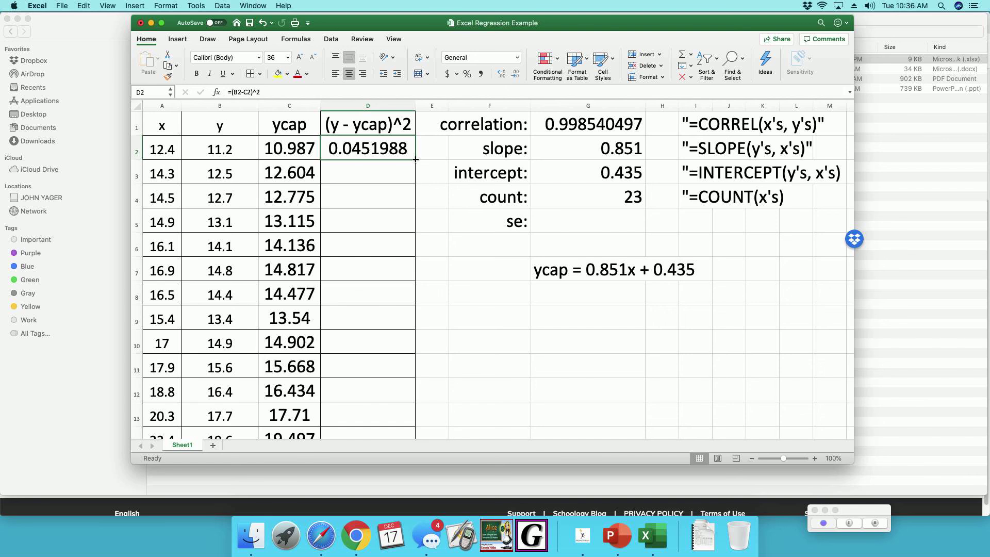
pyautogui.moveTo(416, 160); pyautogui.dragTo(415, 378)
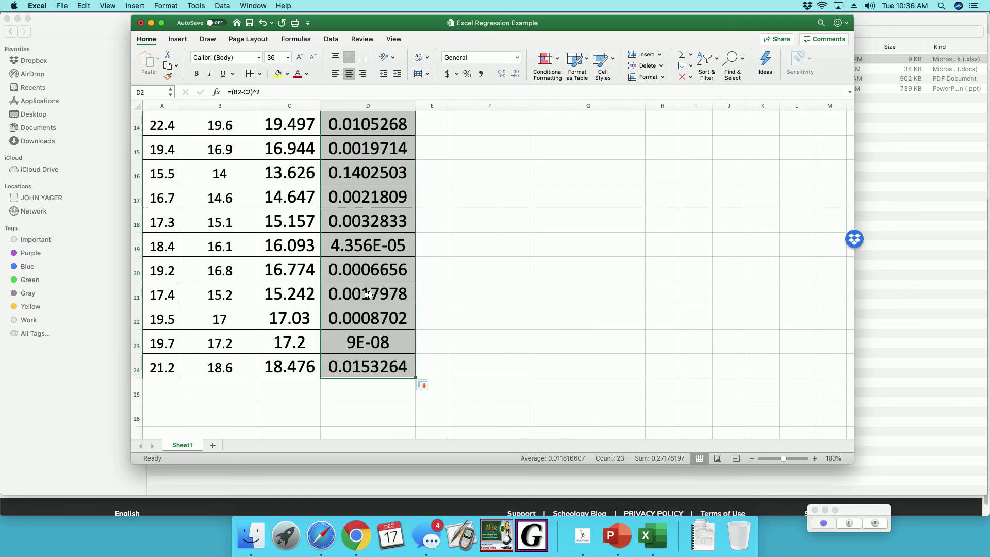
pyautogui.scroll(10, 359, 241)
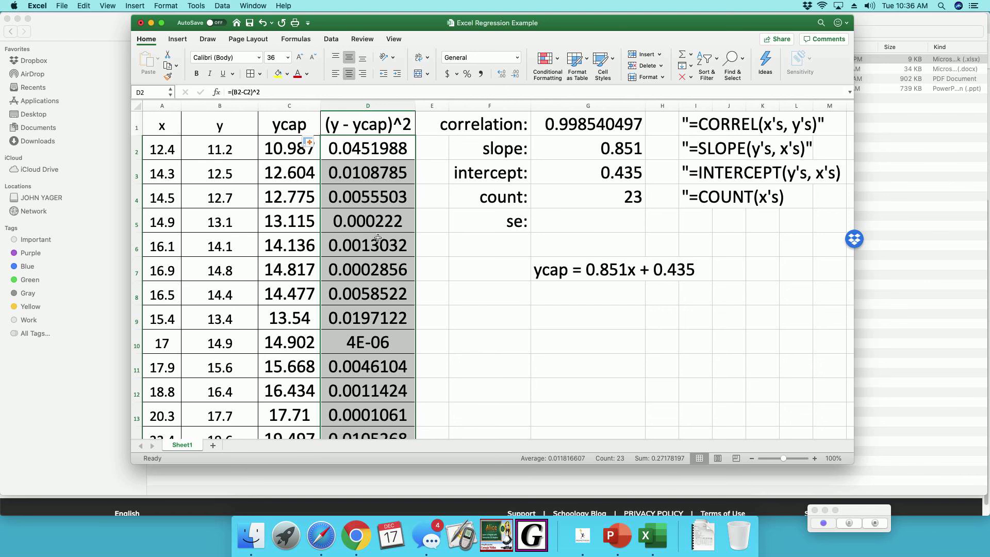
# - Add the label "Sum:" in cell C25, below the last ycap value
pyautogui.scroll(-2, 376, 235)
pyautogui.scroll(-6, 373, 230)
pyautogui.scroll(-8, 374, 230)
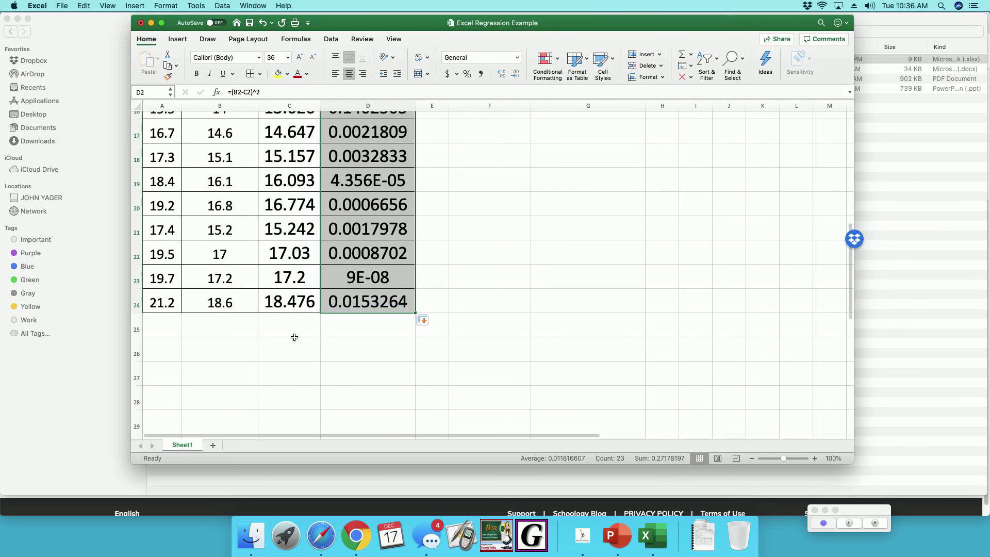
pyautogui.click(292, 333)
pyautogui.write('Sum:')
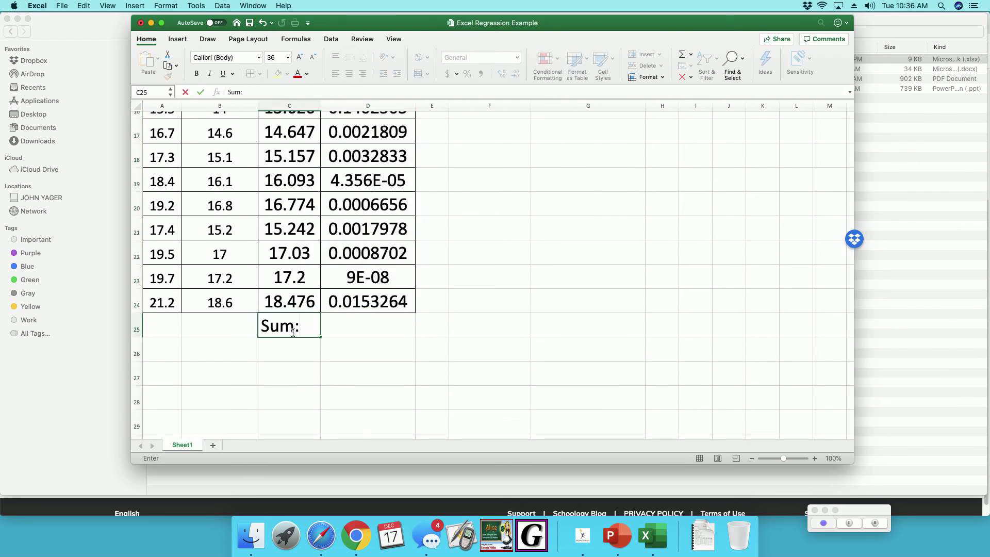
# - Total the squared residuals D2:D24 in cell D25 with a SUM formula, checking that the range covers the whole column
pyautogui.click(367, 327)
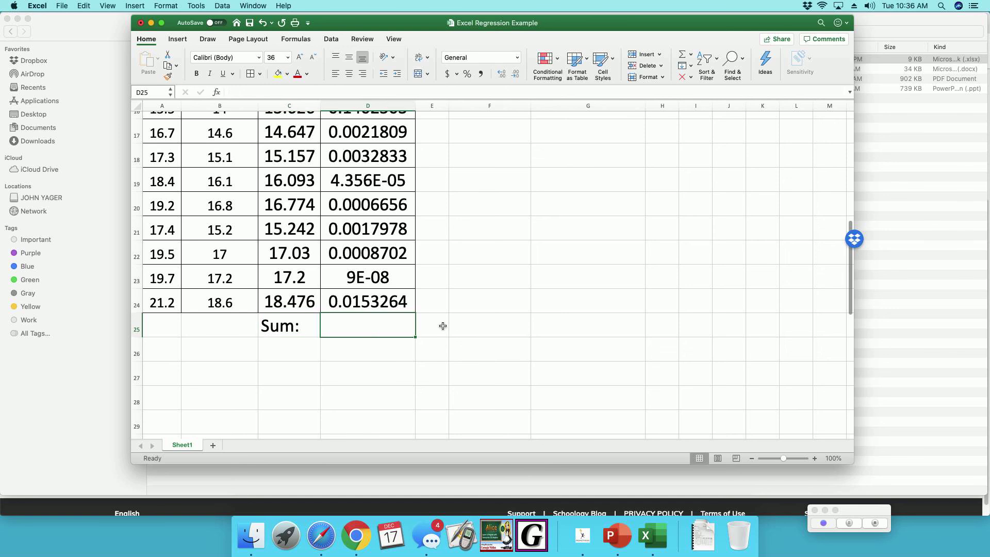
pyautogui.click(682, 56)
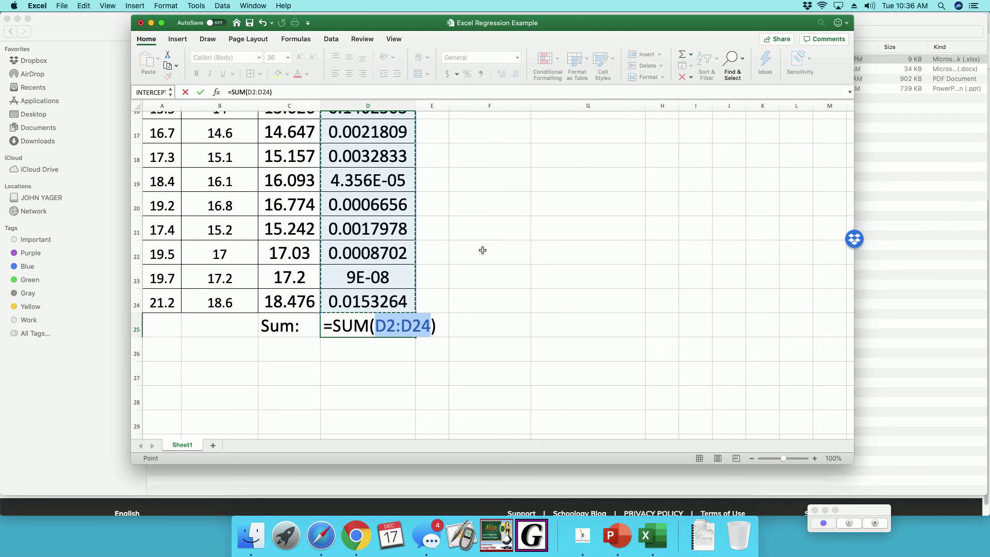
pyautogui.scroll(10, 485, 252)
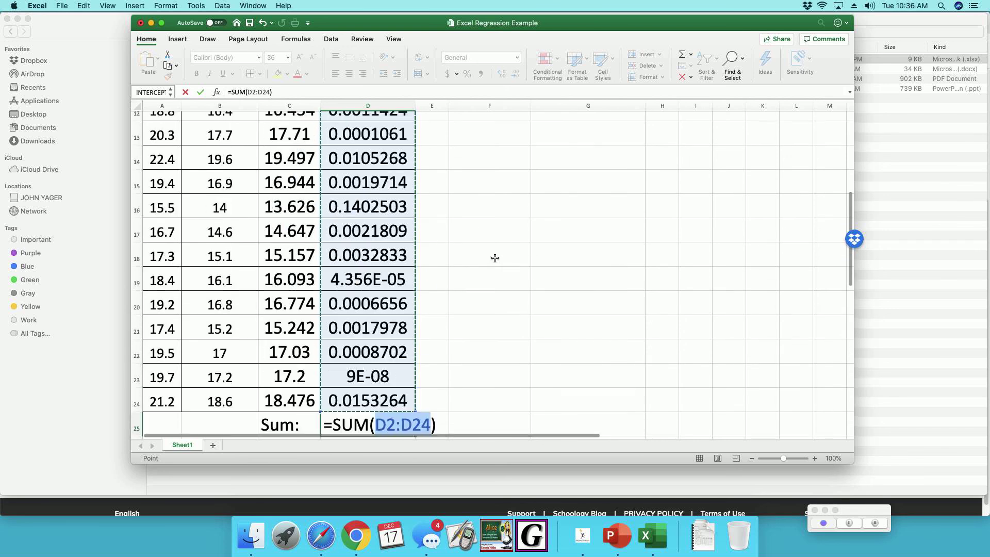
pyautogui.scroll(3, 492, 255)
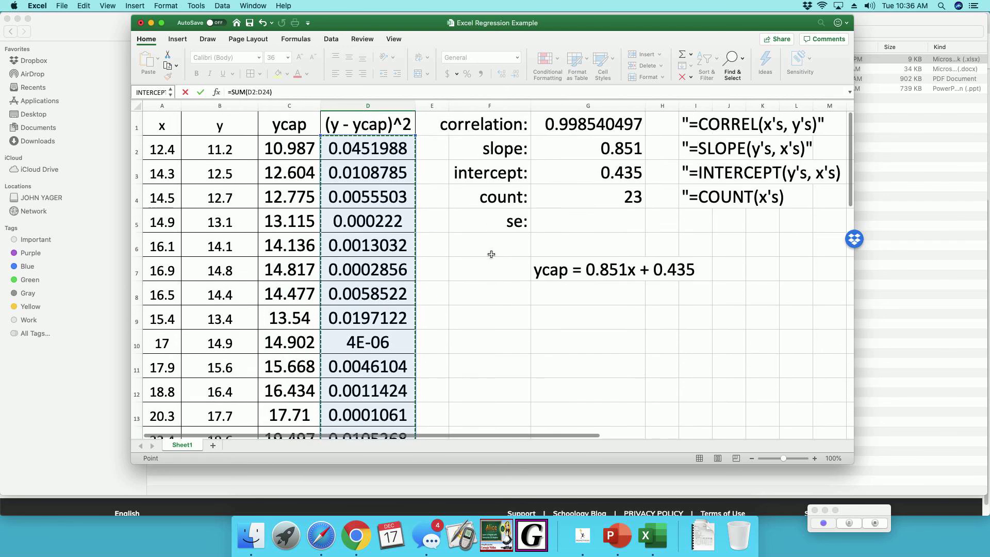
pyautogui.scroll(-15, 492, 255)
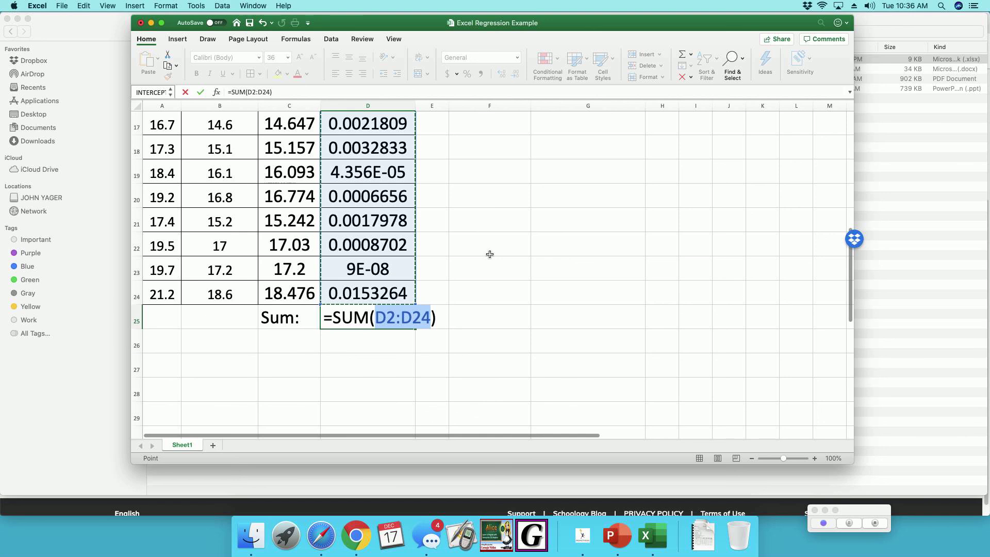
pyautogui.press('Return')
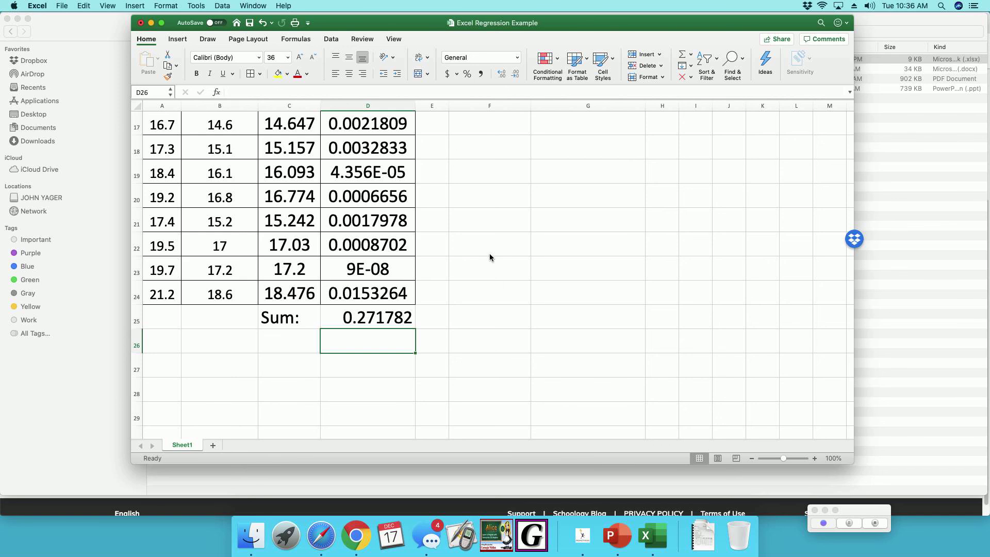
# - Write the standard error formula note "=(sum/d.f.)^.5" with its quotation marks as text in cell G9
pyautogui.scroll(1, 568, 235)
pyautogui.scroll(8, 598, 226)
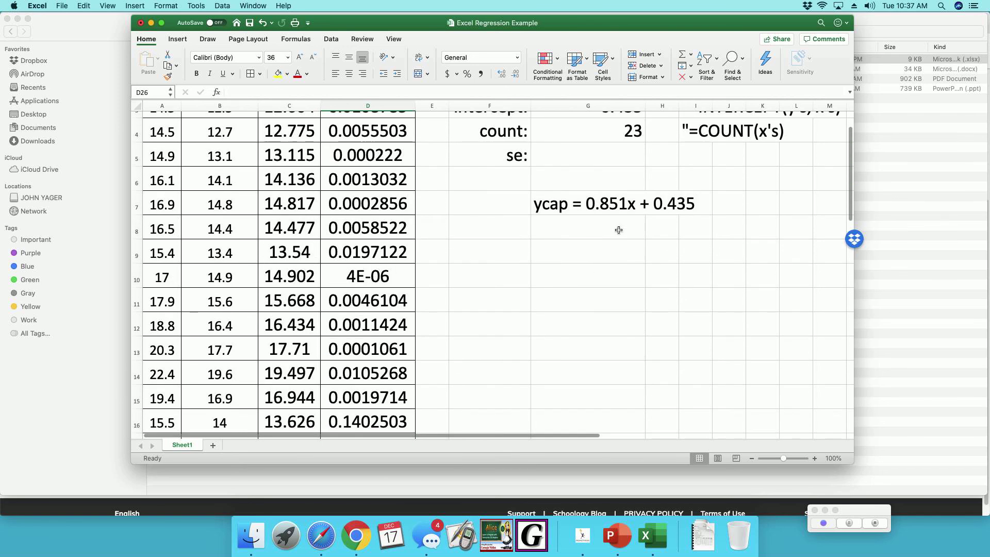
pyautogui.click(570, 154)
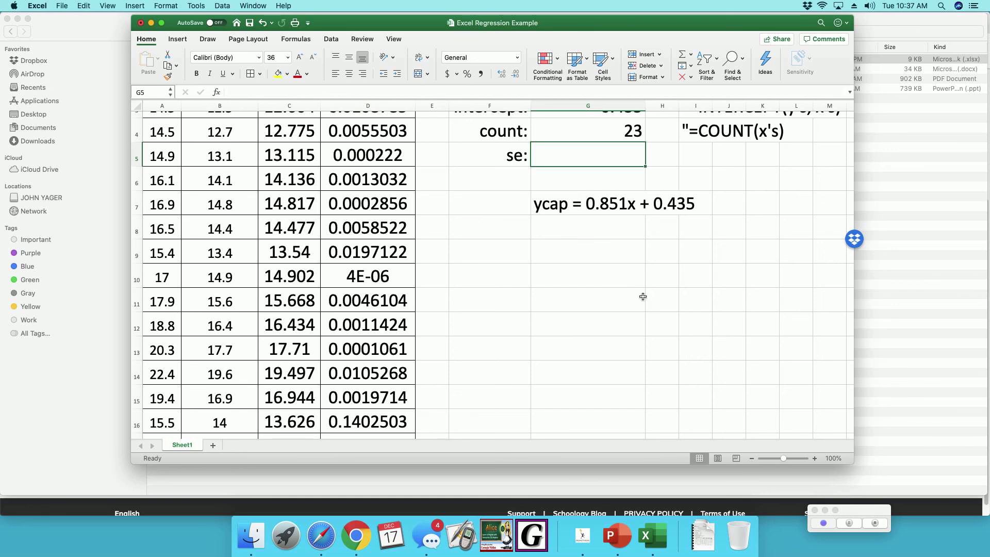
pyautogui.click(550, 253)
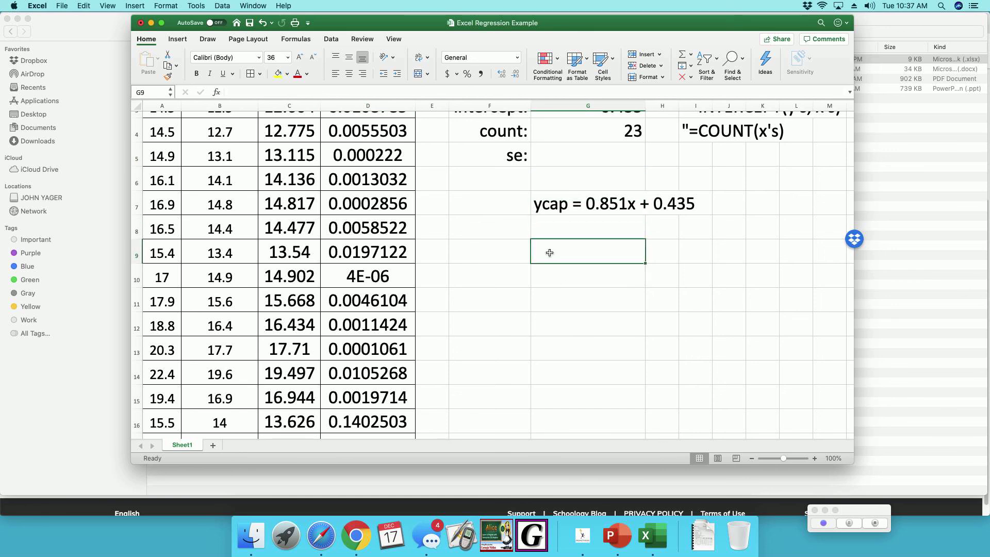
pyautogui.write('"=')
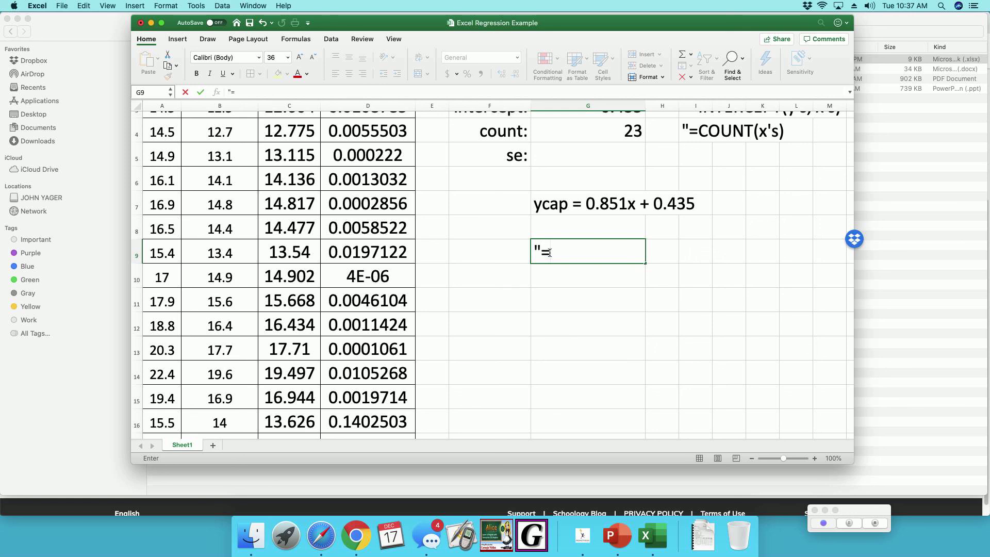
pyautogui.write('(')
pyautogui.write('sum/d.')
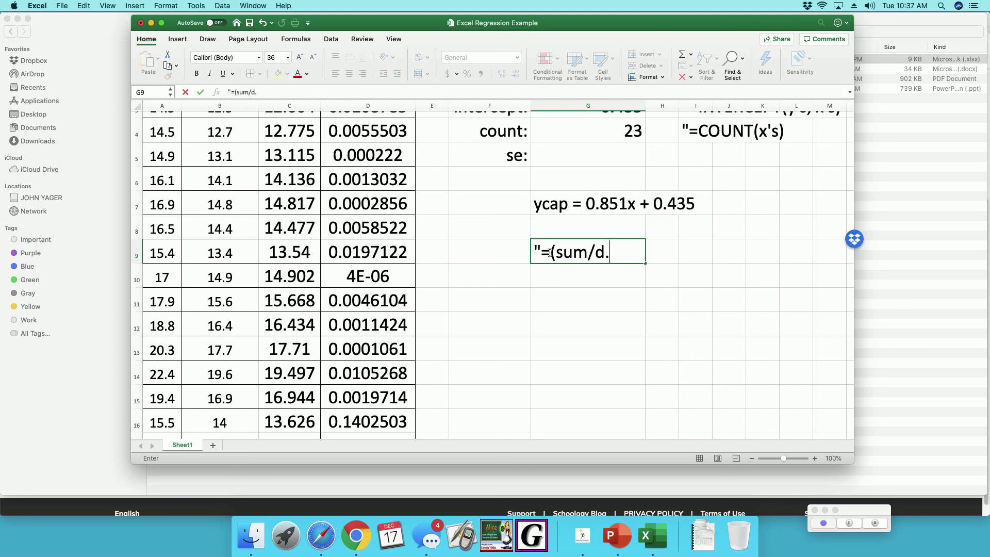
pyautogui.write('f.)^.5"')
pyautogui.press('Return')
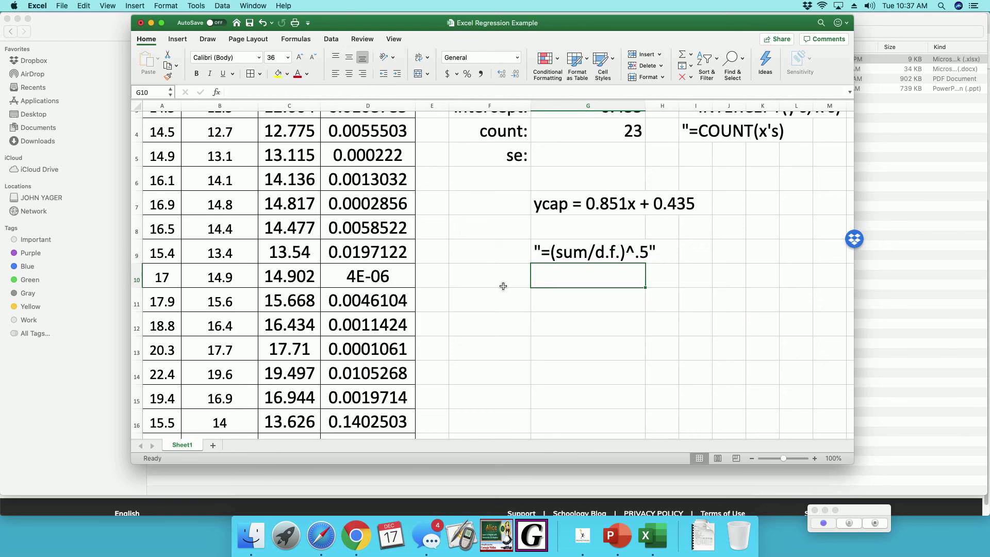
# - Label the standard error note by entering "se:" in cell F9
pyautogui.click(501, 253)
pyautogui.write('se:')
pyautogui.press('Return')
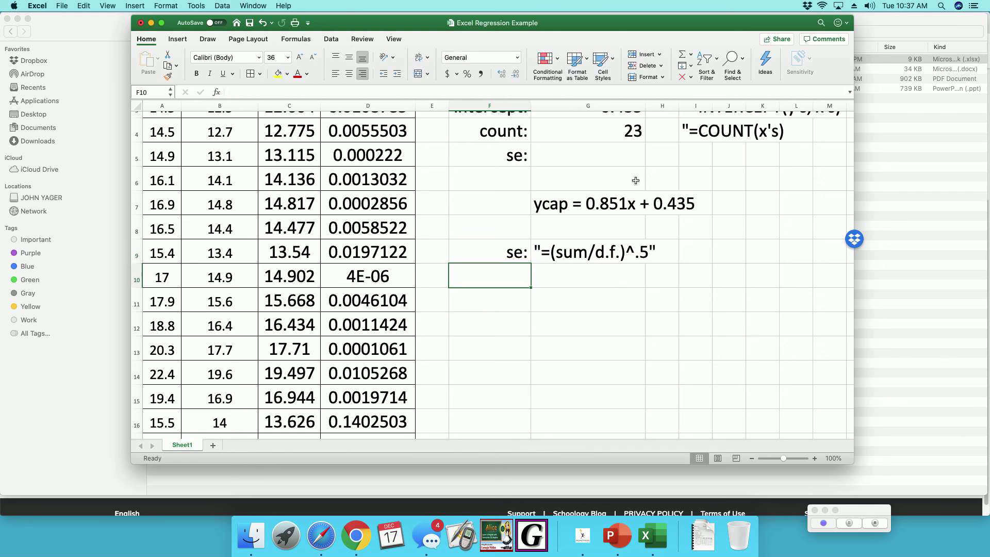
# - Calculate the standard error in cell G5 with the formula =(D25/21)^.5, referencing the sum of the squared residuals
pyautogui.click(591, 156)
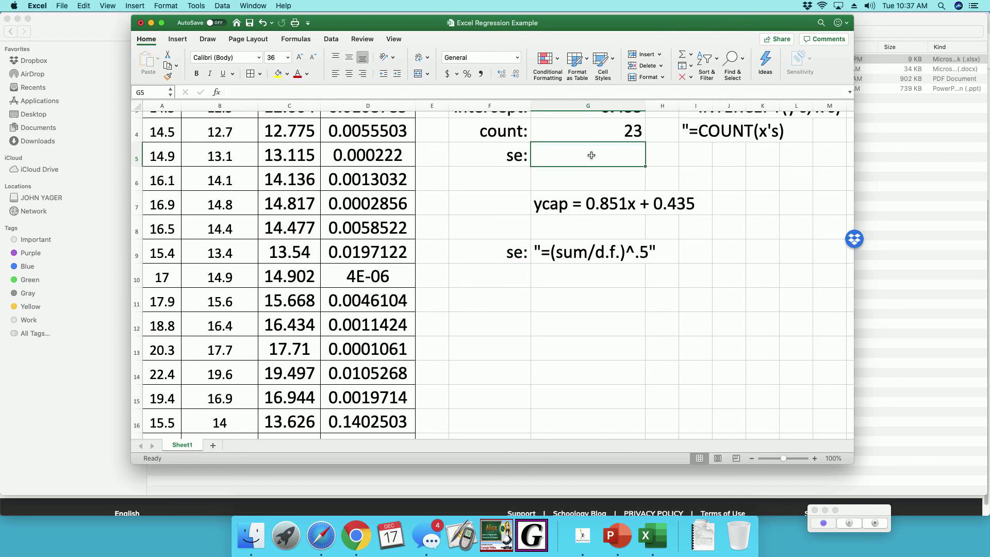
pyautogui.write('=')
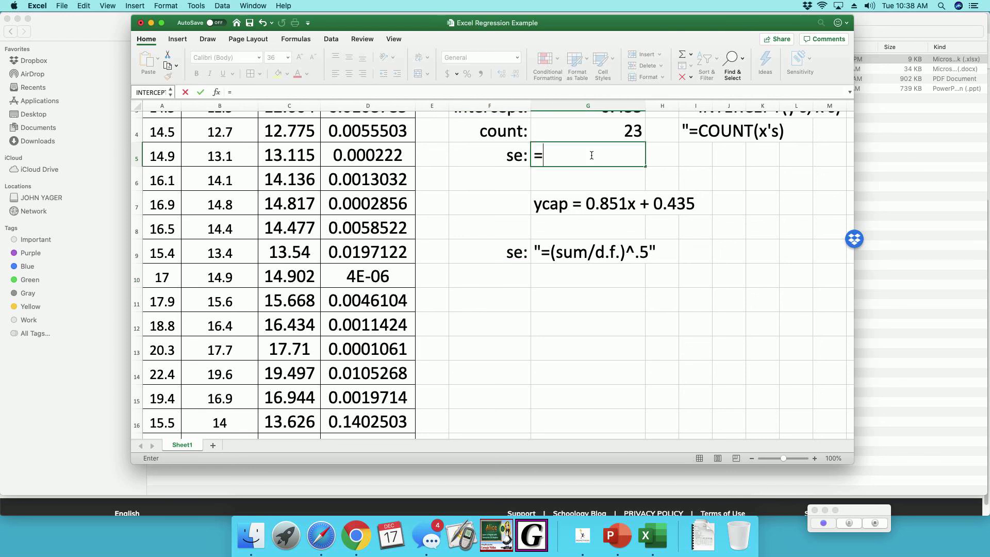
pyautogui.write('(')
pyautogui.scroll(-10, 420, 300)
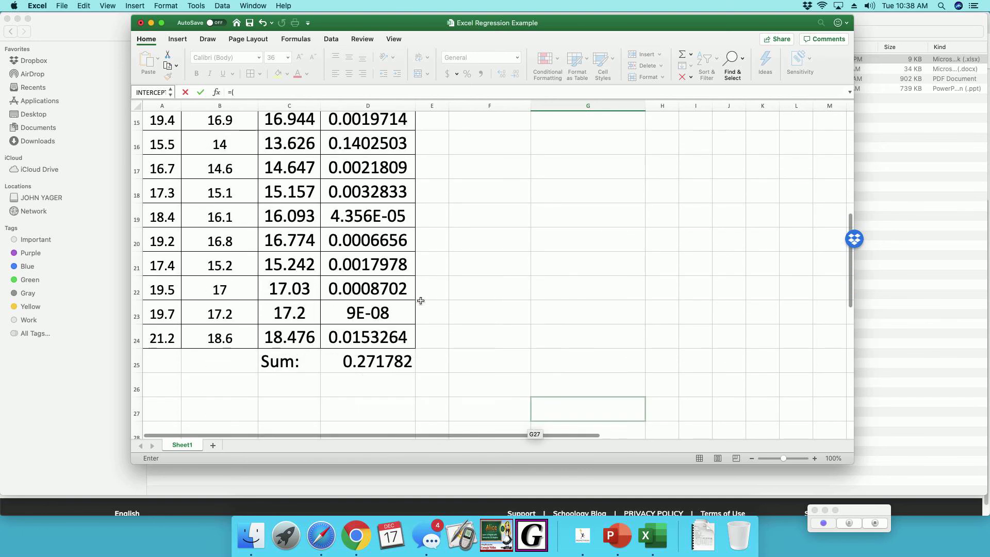
pyautogui.click(389, 366)
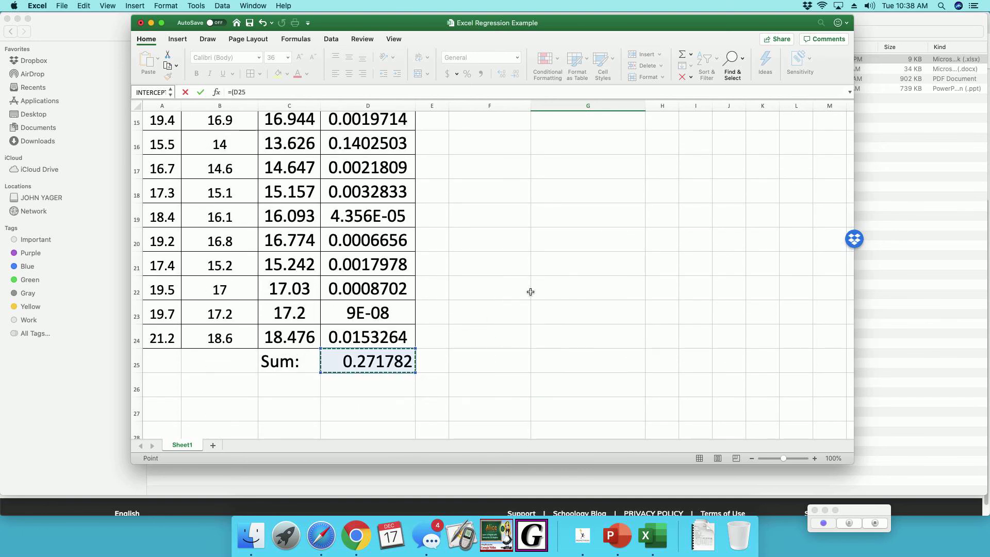
pyautogui.scroll(6, 534, 312)
pyautogui.scroll(1, 533, 312)
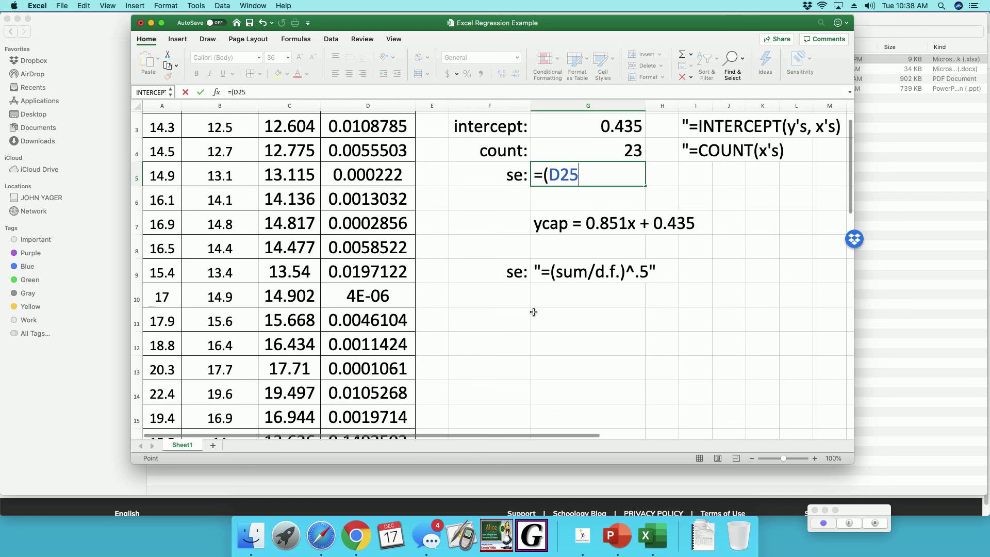
pyautogui.write('/')
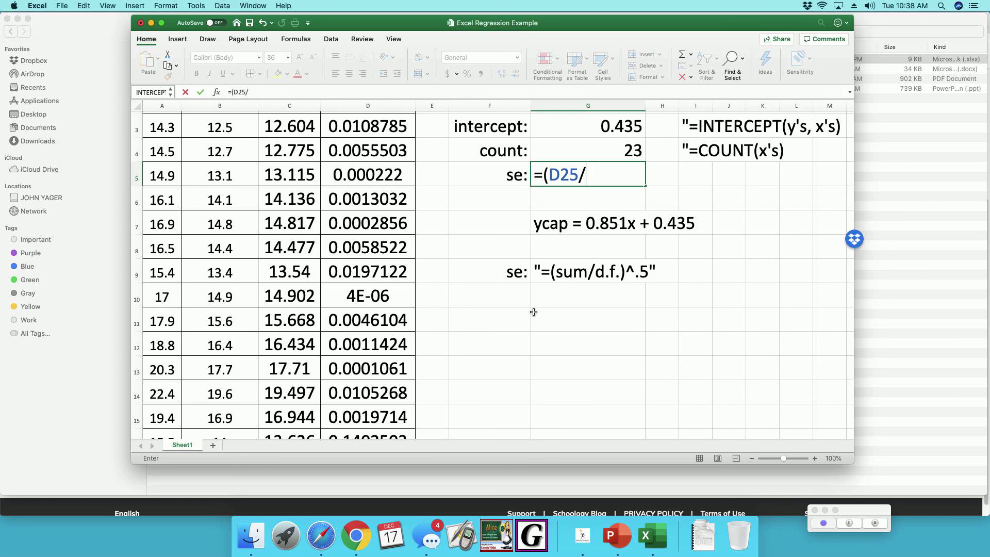
pyautogui.write('21)^.5')
pyautogui.press('Return')
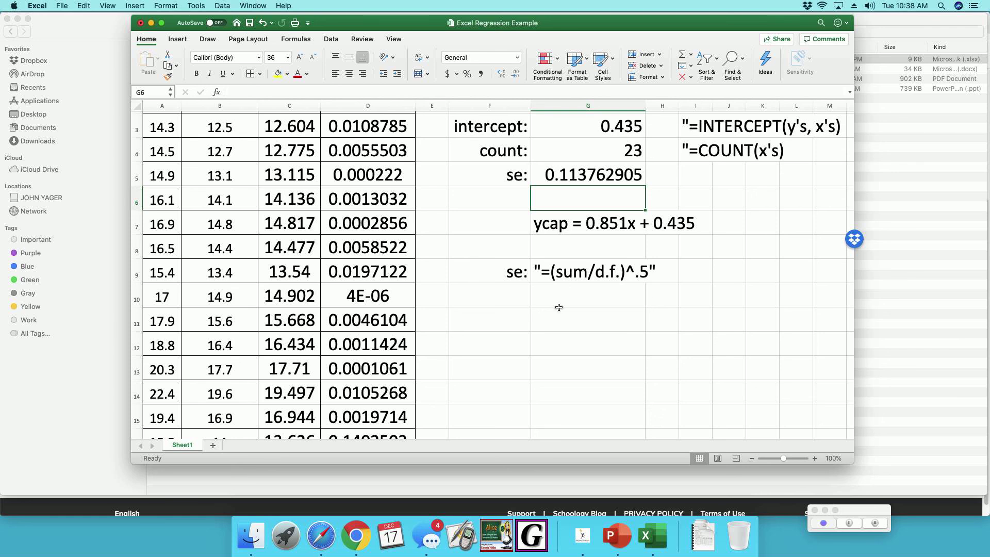
# - Move the standard error formula note from G9 to I5, beside the other formula notes, and delete the leftover "se:" label in F9
pyautogui.click(470, 320)
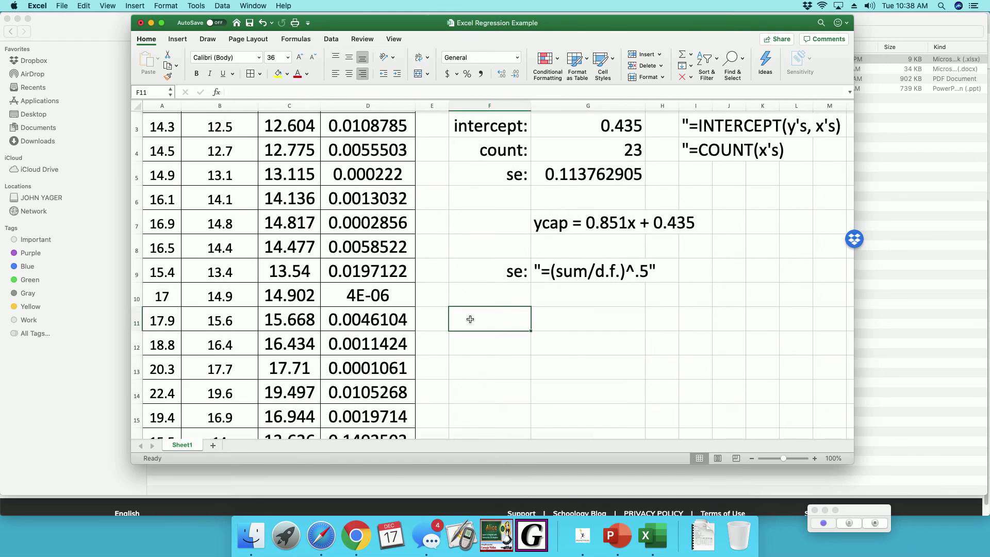
pyautogui.scroll(2, 464, 320)
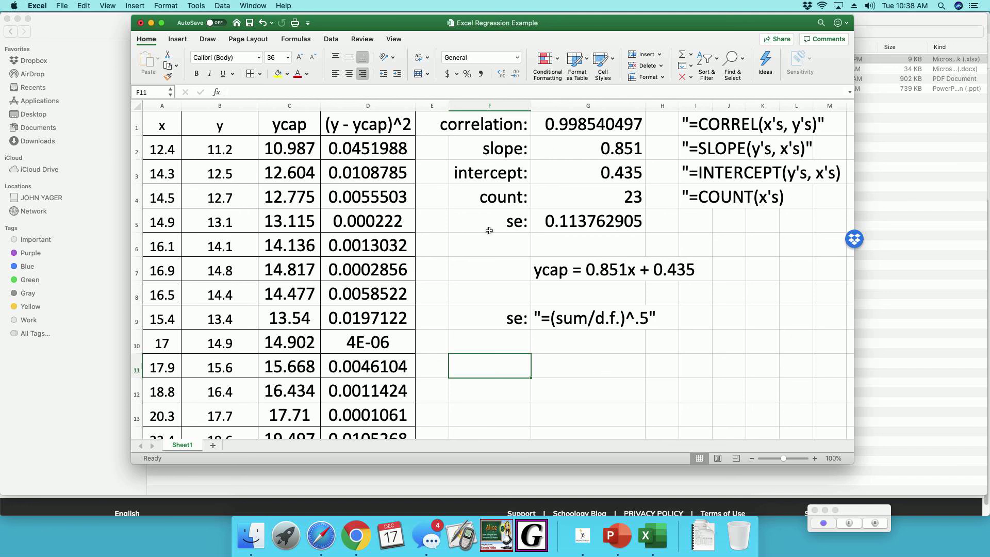
pyautogui.click(542, 324)
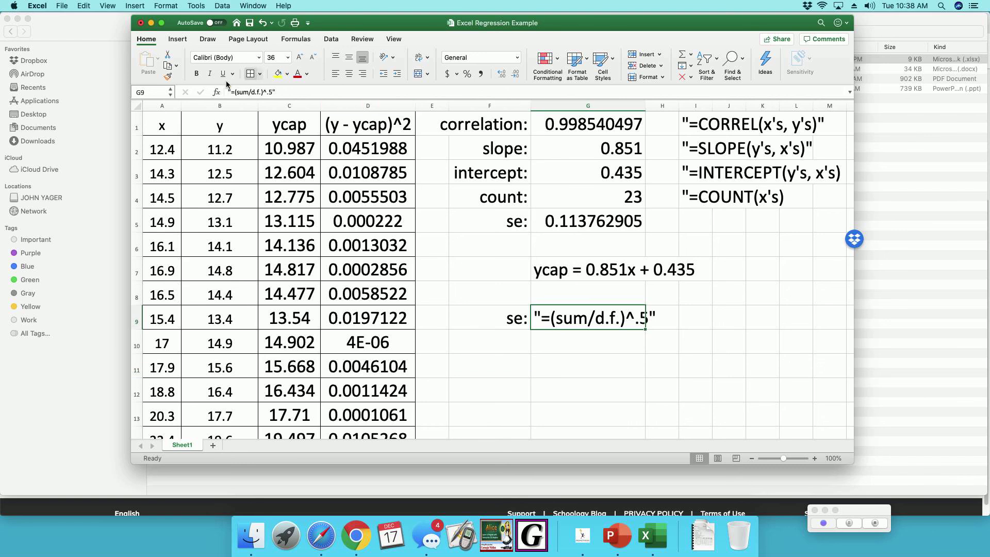
pyautogui.press('super+c')
pyautogui.click(698, 221)
pyautogui.press('super+v')
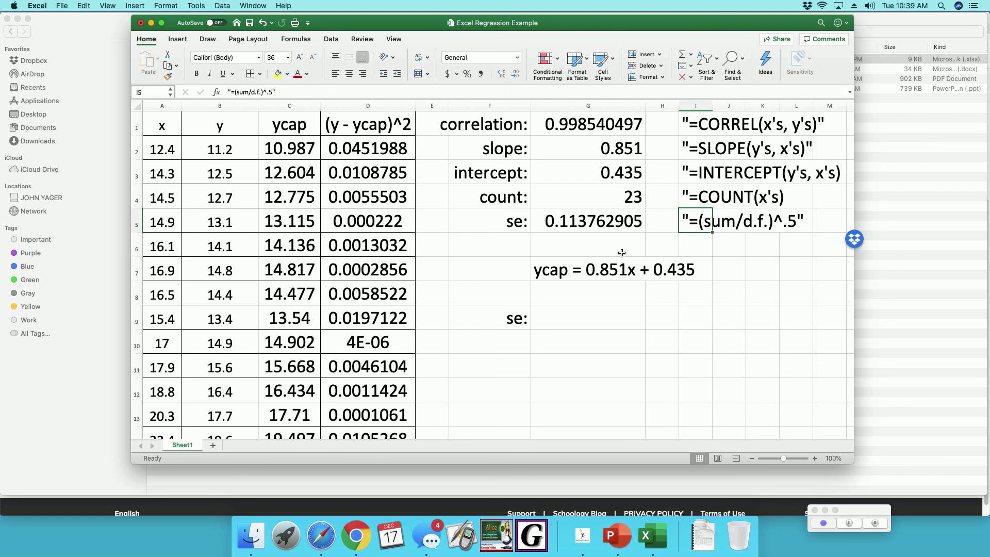
pyautogui.click(517, 320)
pyautogui.press('BackSpace')
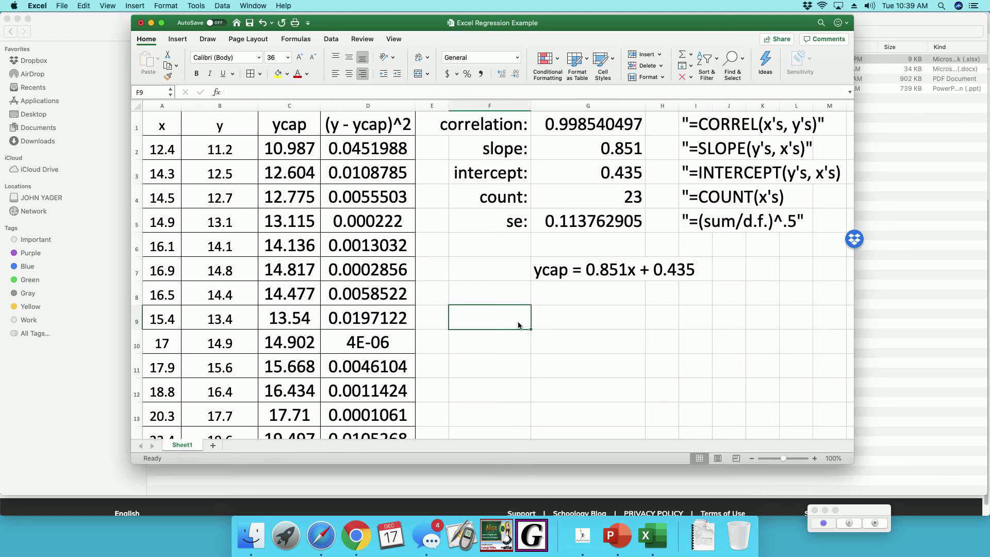